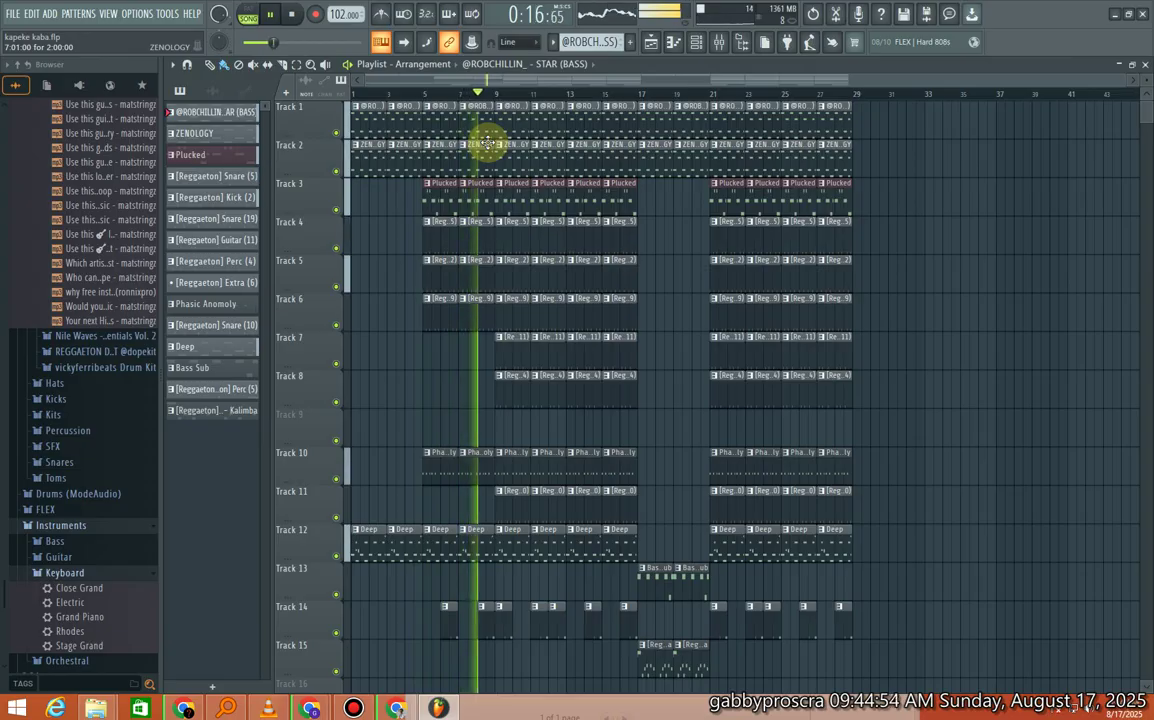
# Step: Stop the song playback and view the ZENOLOGY channel's instrument preset from the channel rack
pyautogui.press('space')
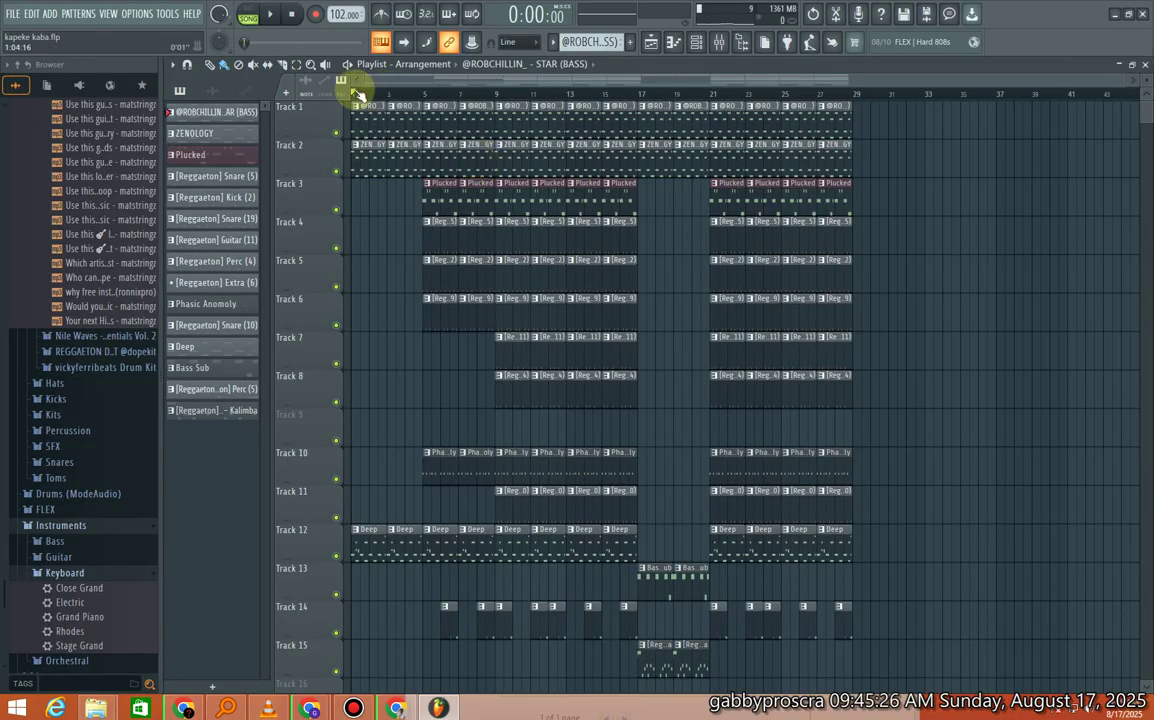
pyautogui.scroll(4, 362, 95)
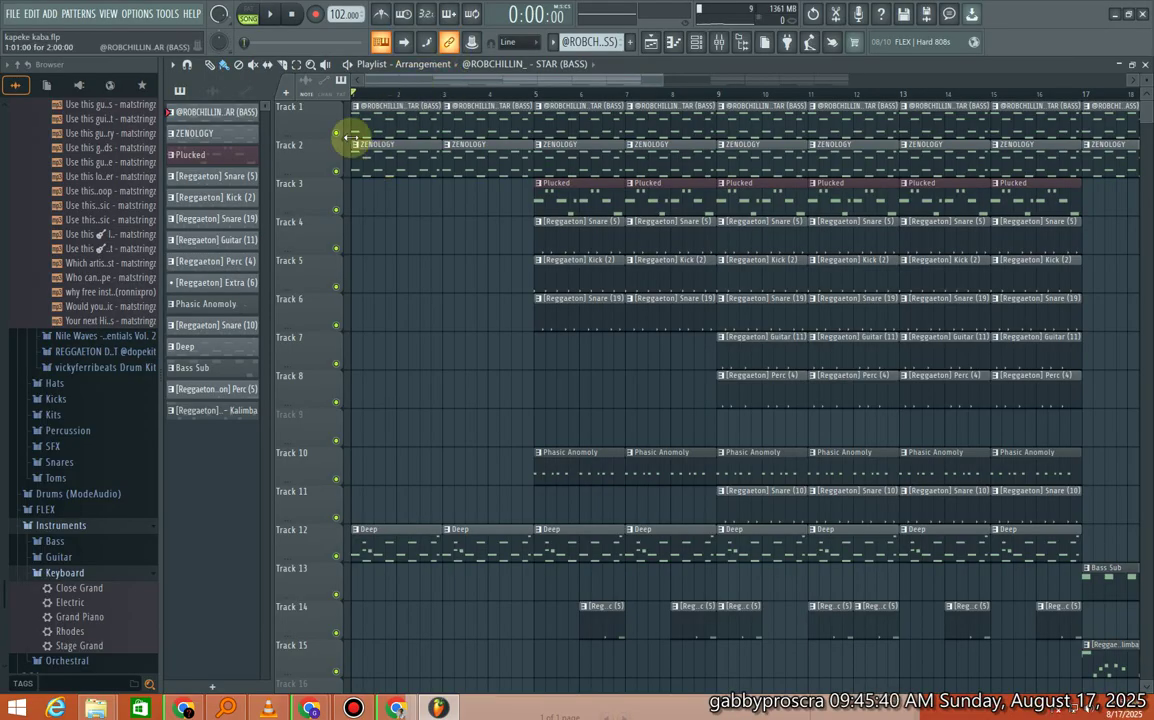
pyautogui.click(696, 44)
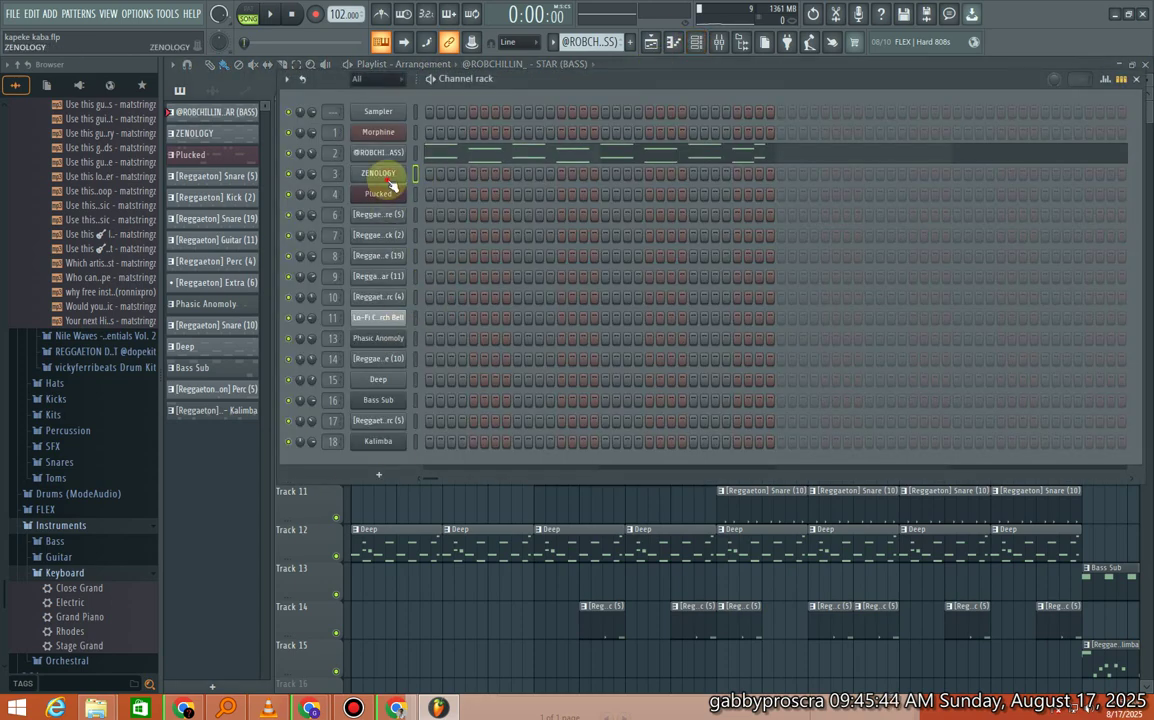
pyautogui.click(380, 174)
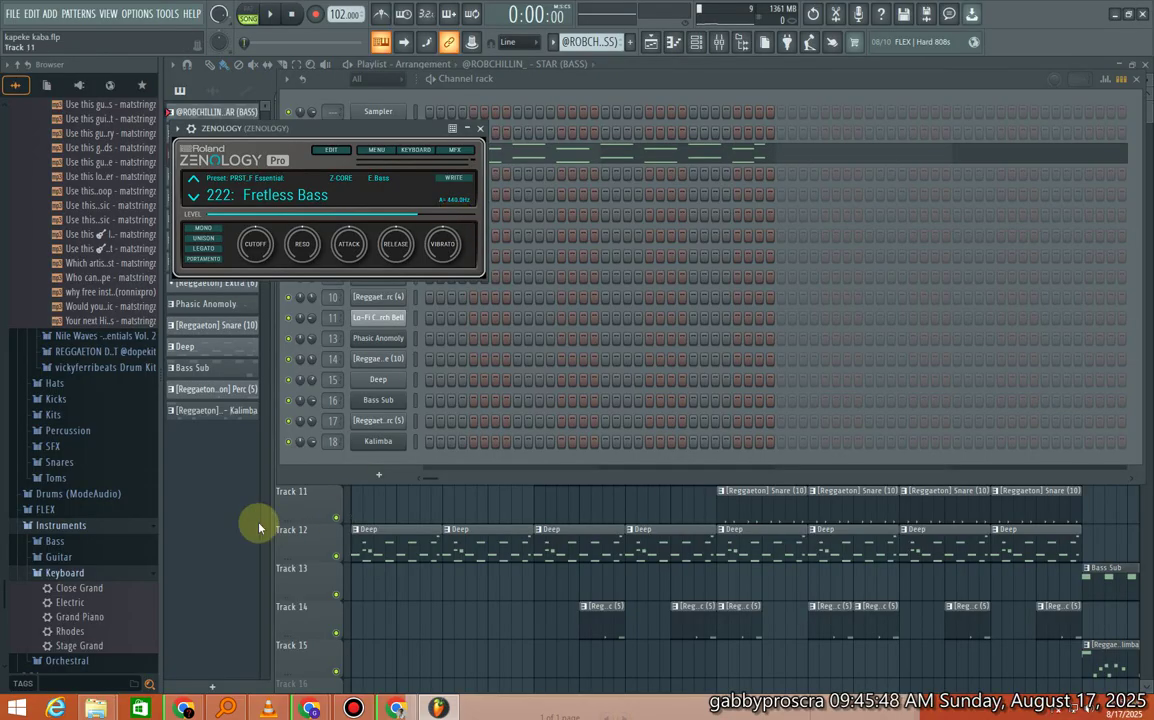
pyautogui.click(224, 551)
# Step: Play the soloed bass pattern on Track 1, review its notes in the piano roll, and return to the playlist
pyautogui.press('space')
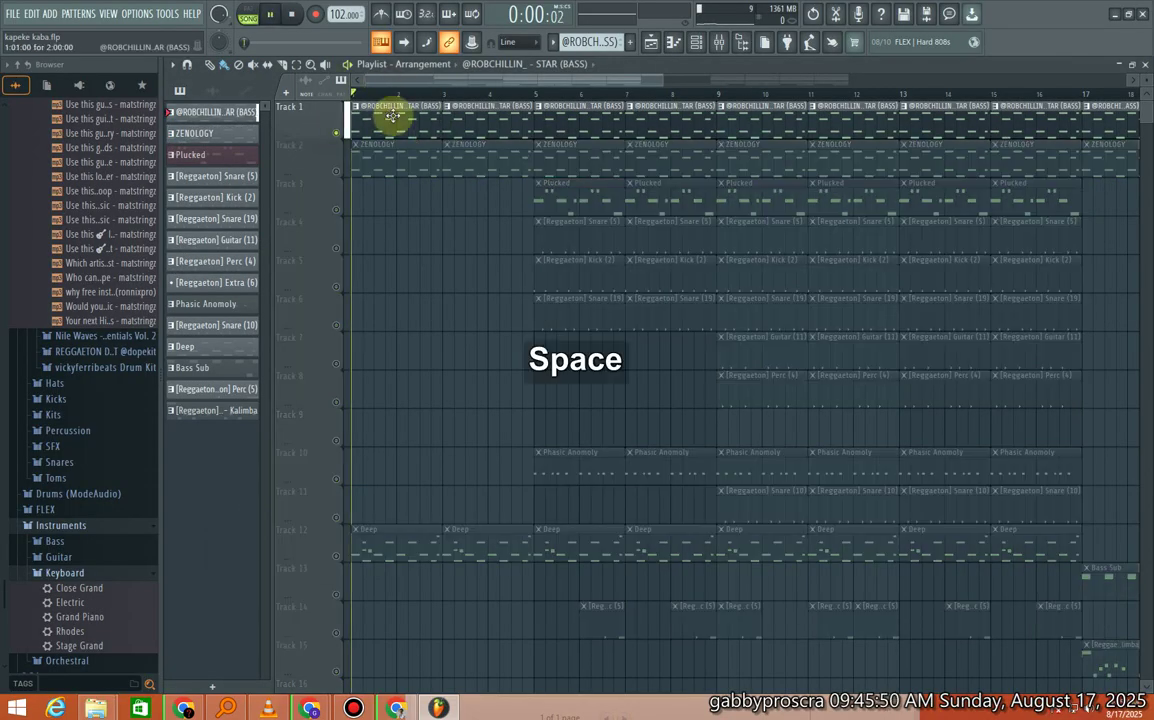
pyautogui.doubleClick(376, 118)
pyautogui.scroll(-2, 510, 98)
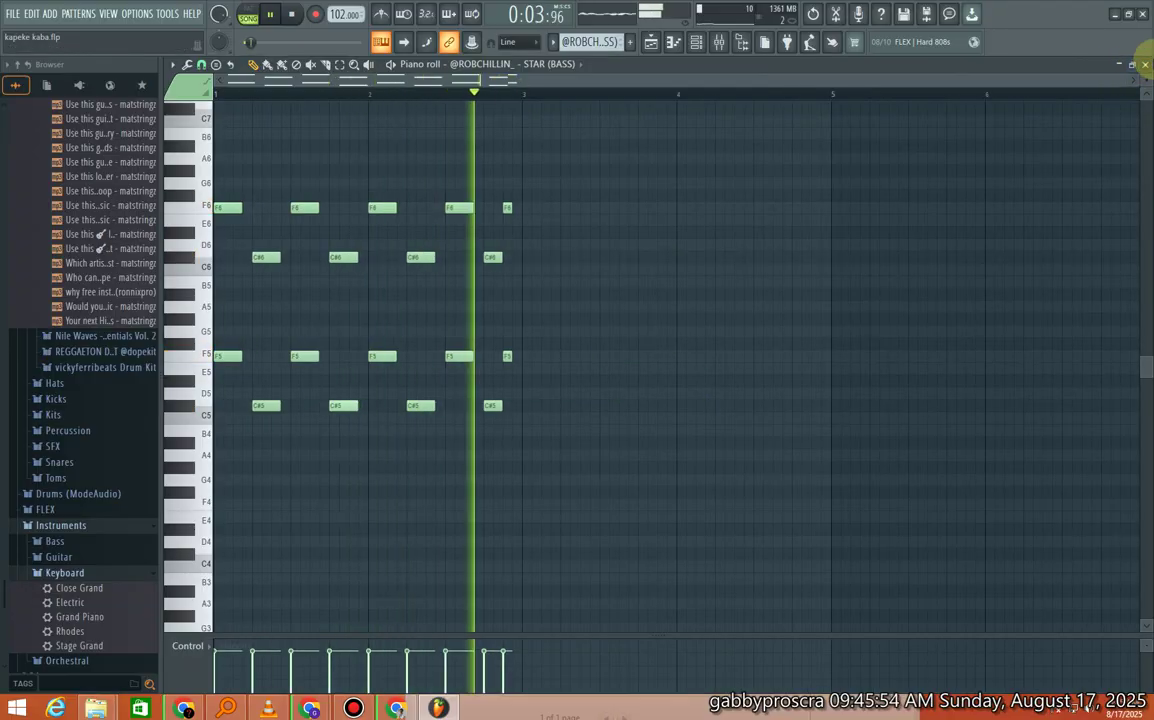
pyautogui.press('space')
pyautogui.click(1147, 65)
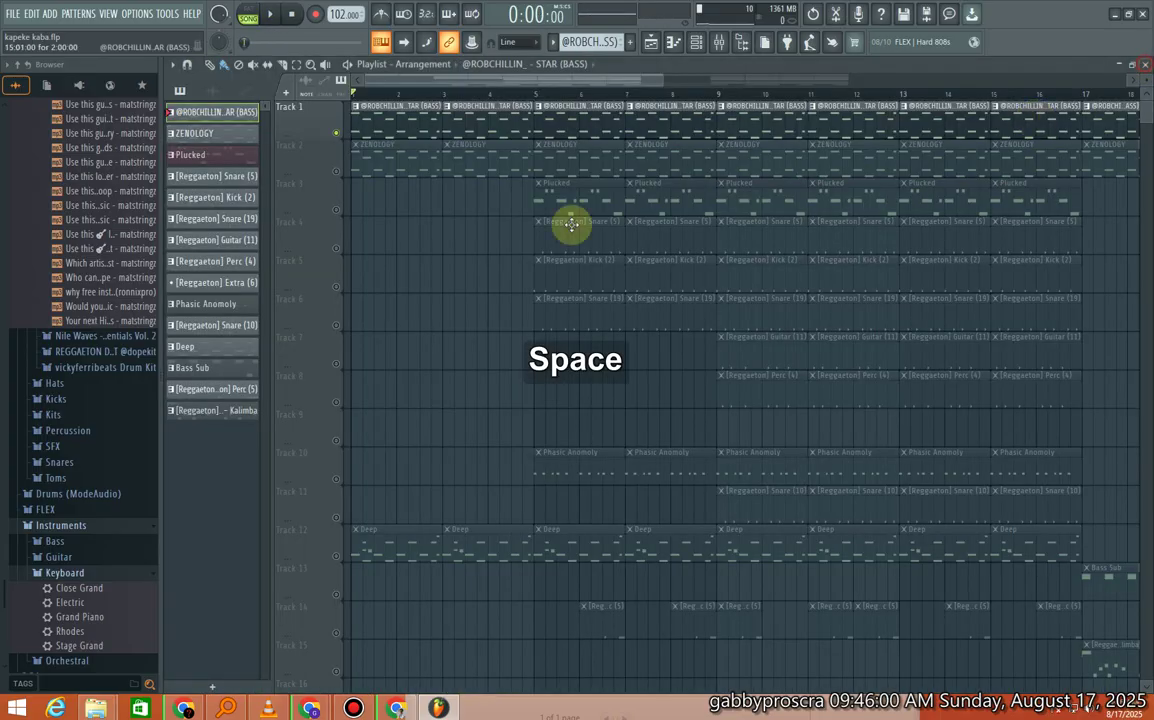
# Step: Audition the ZENOLOGY pattern on Track 2 in solo and review its notes in the piano roll
pyautogui.press('space')
pyautogui.doubleClick(368, 160)
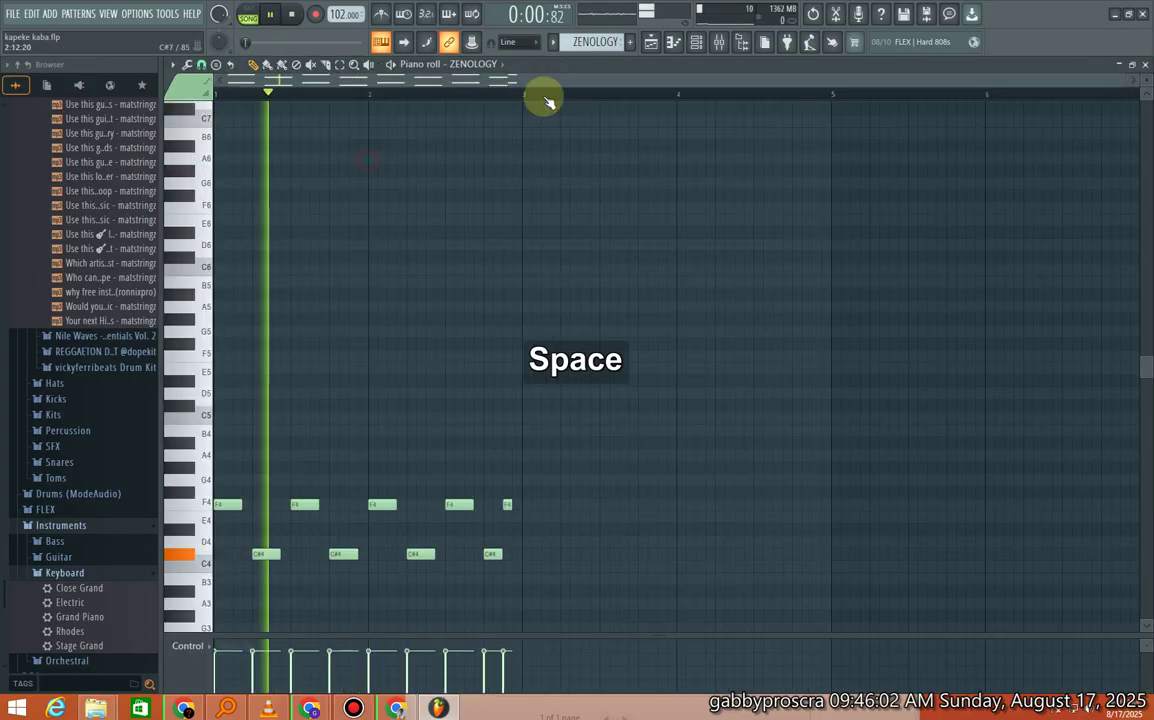
pyautogui.scroll(-4, 580, 304)
pyautogui.press('space')
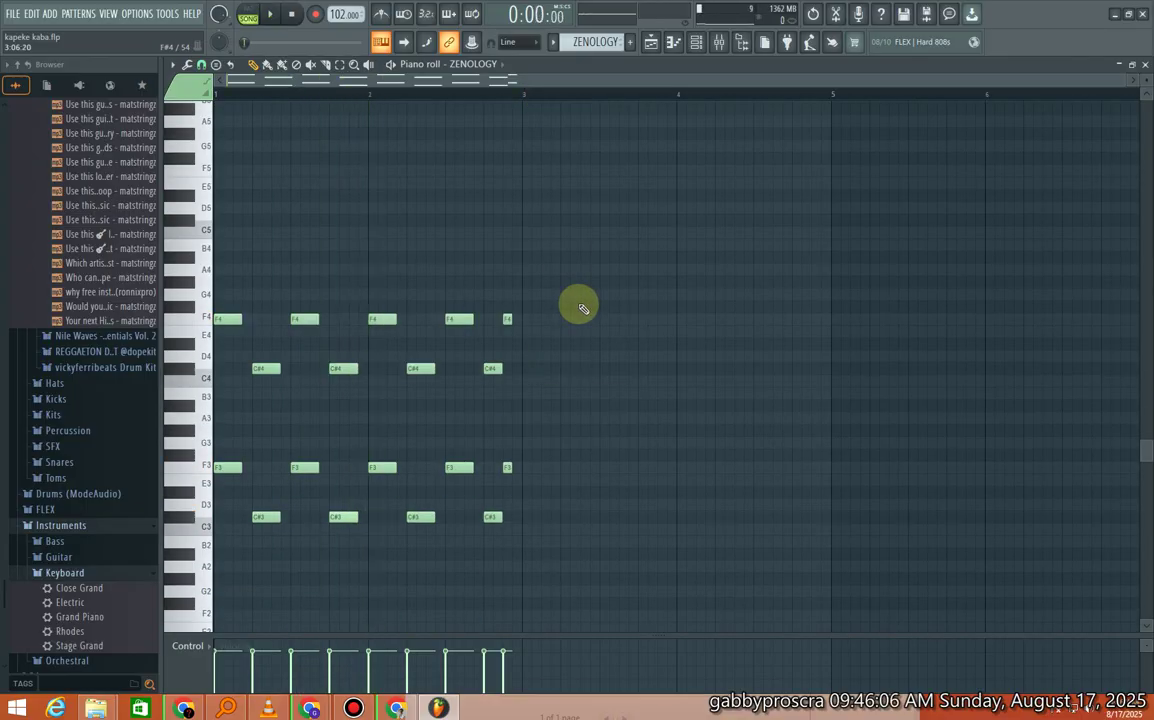
pyautogui.press('space')
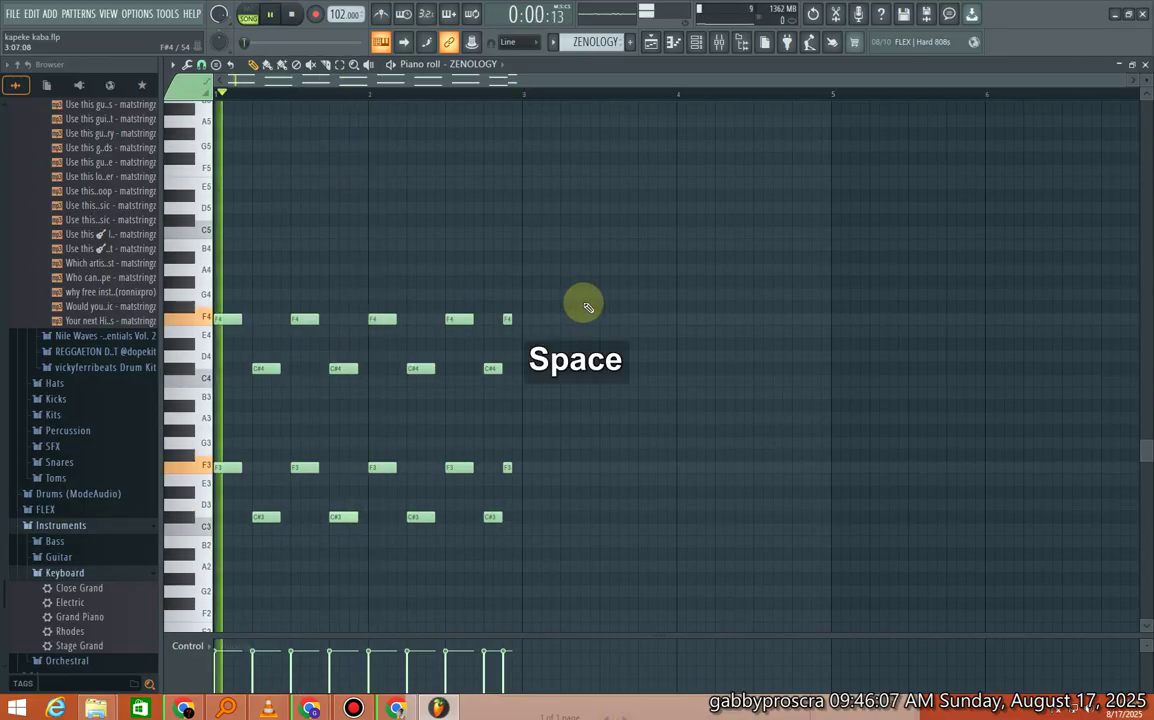
pyautogui.press('space')
pyautogui.click(1145, 64)
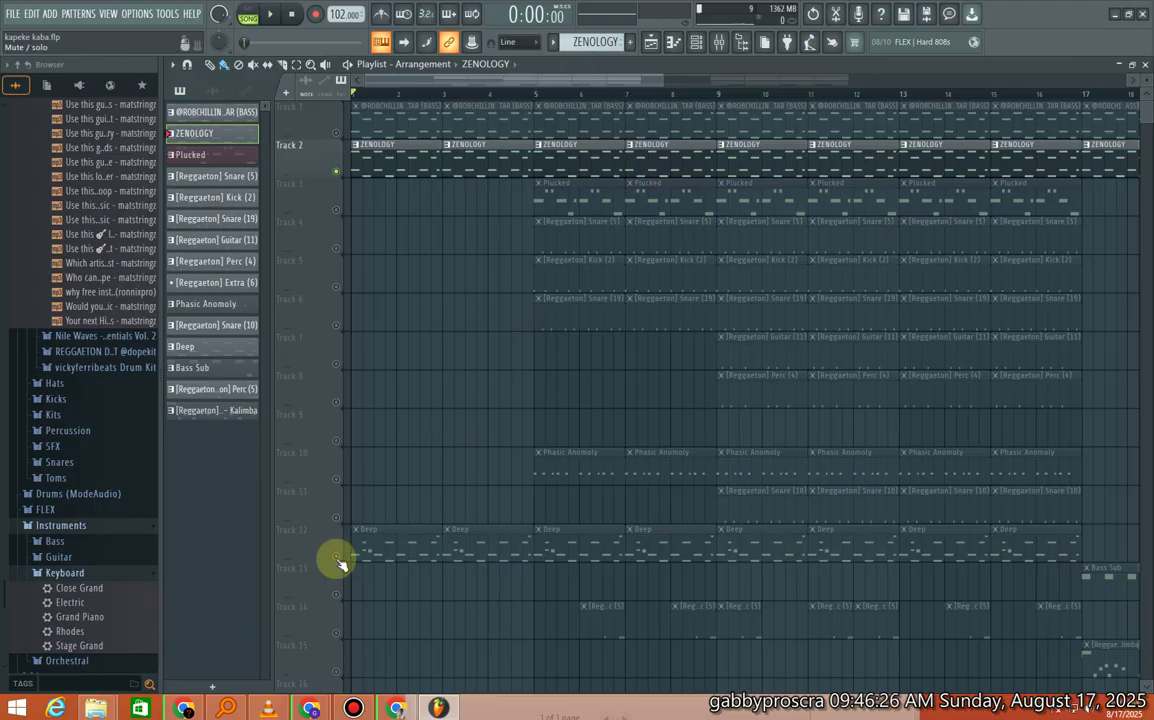
# Step: Solo the Deep pattern on Track 12 and play it while reviewing its notes in the piano roll
pyautogui.click(362, 541)
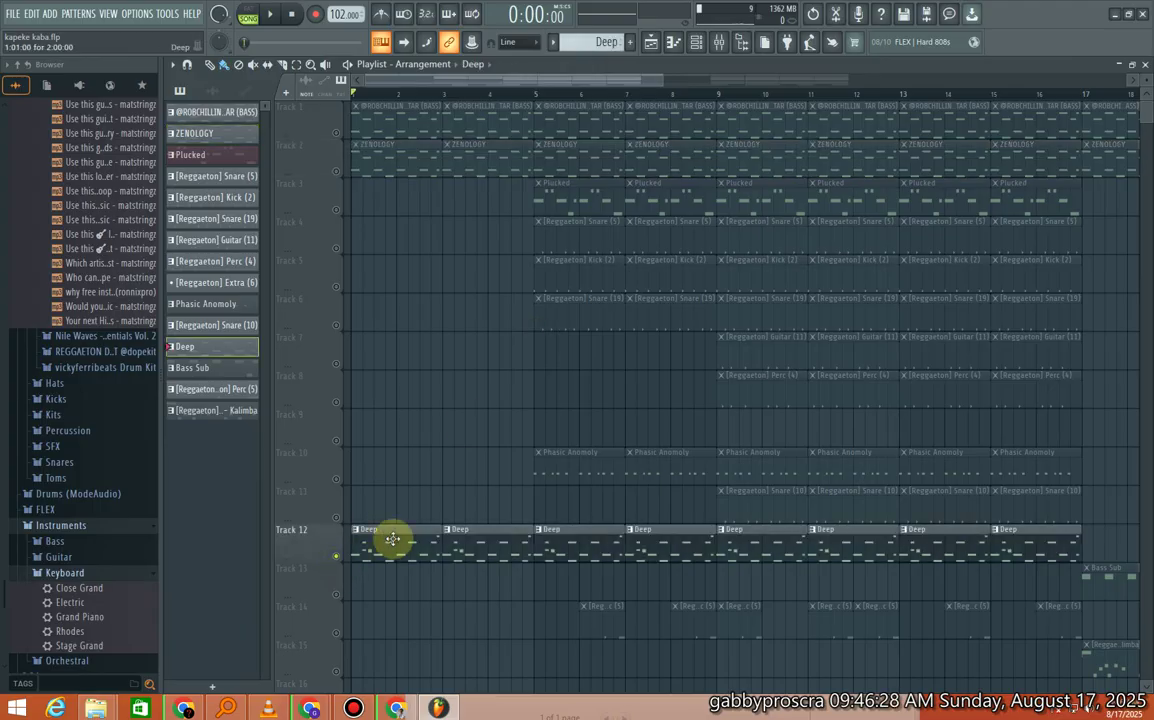
pyautogui.doubleClick(393, 540)
pyautogui.press('space')
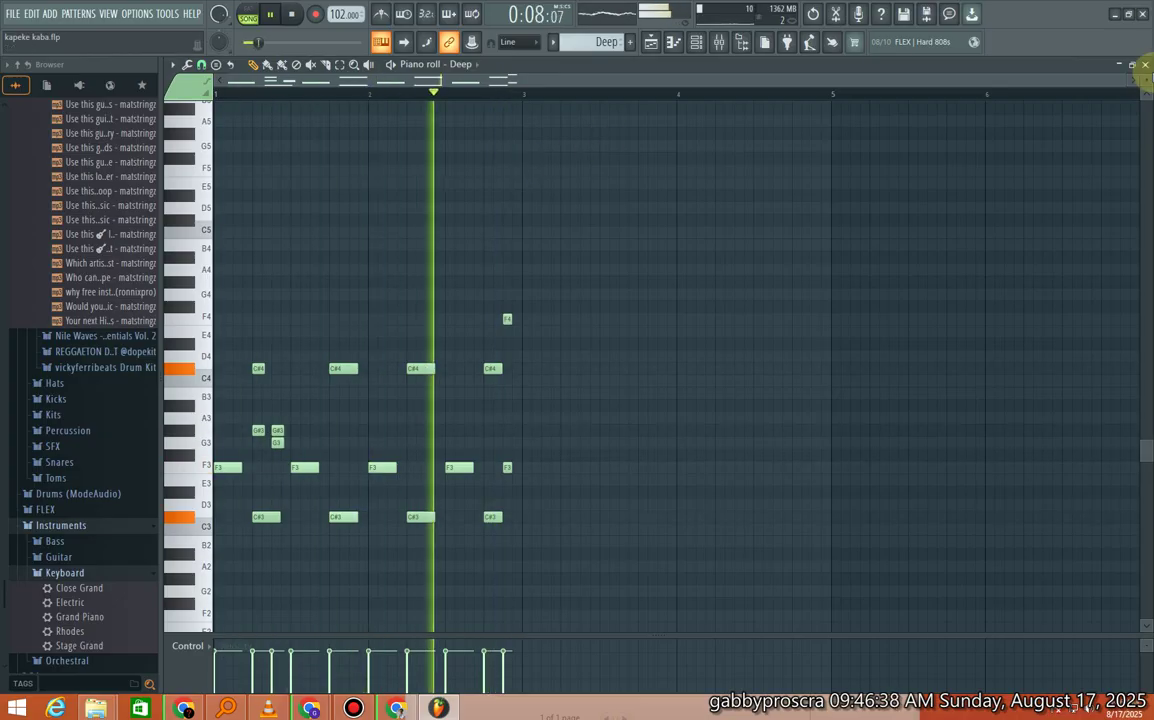
pyautogui.press('space')
pyautogui.click(1145, 64)
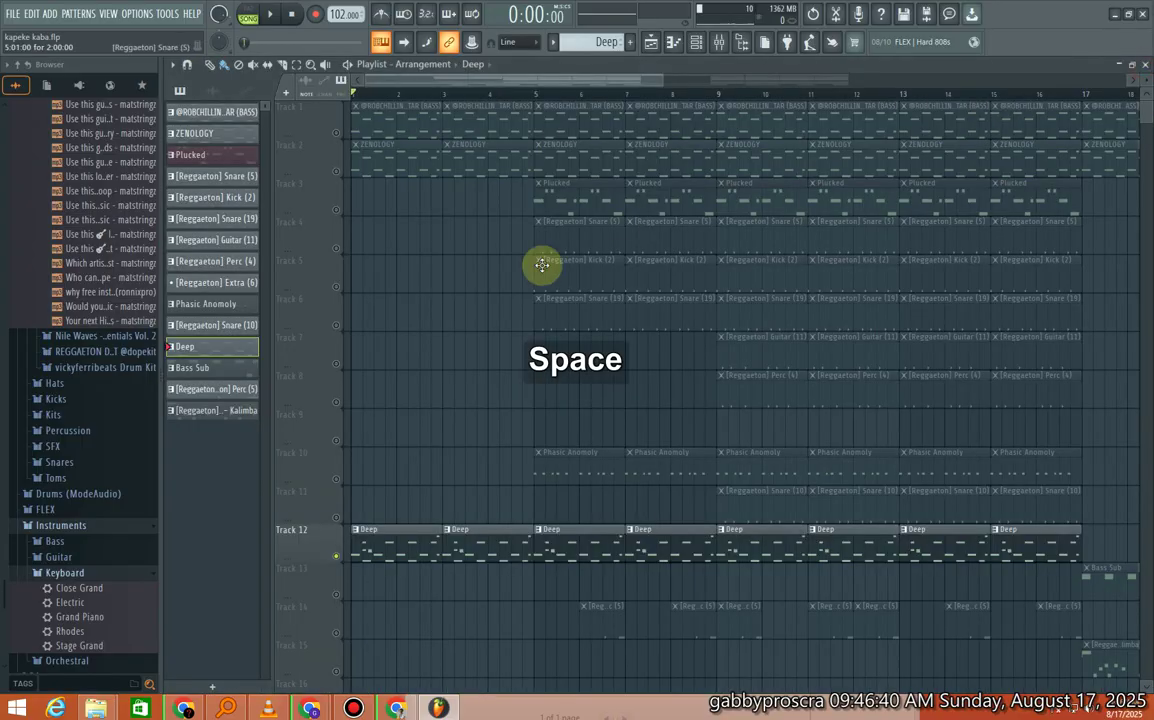
# Step: Take Track 12 out of solo and play the intro with all tracks sounding up to bar 5
pyautogui.rightClick(335, 555)
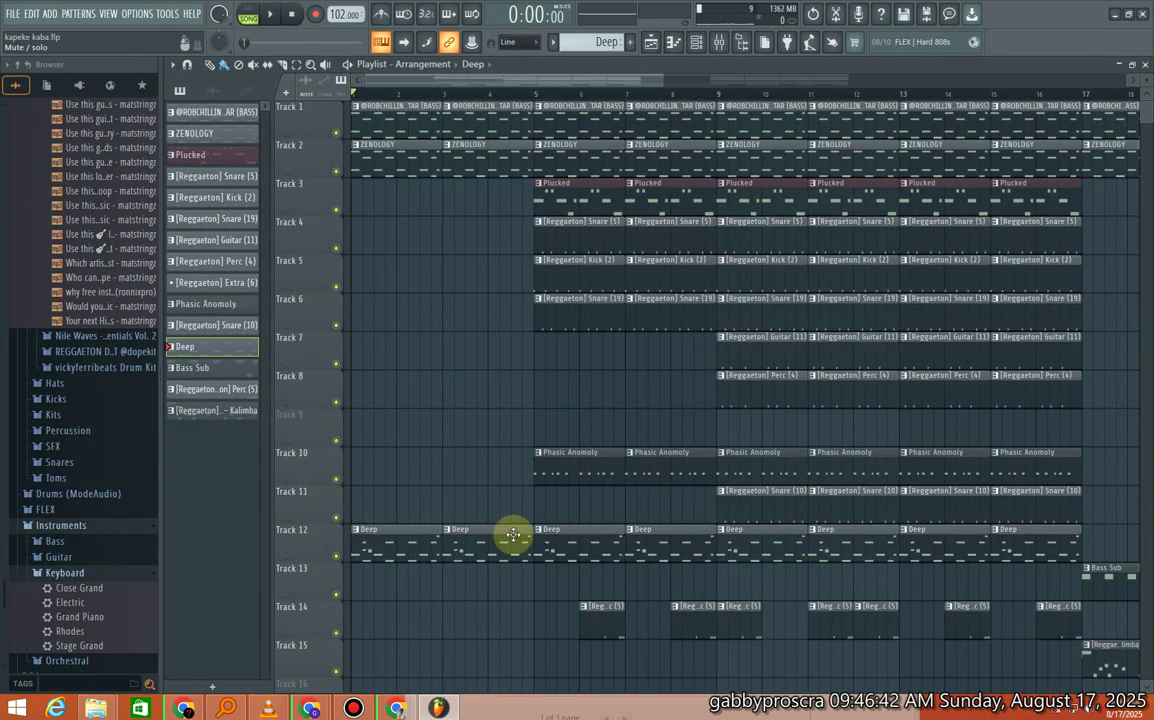
pyautogui.press('space')
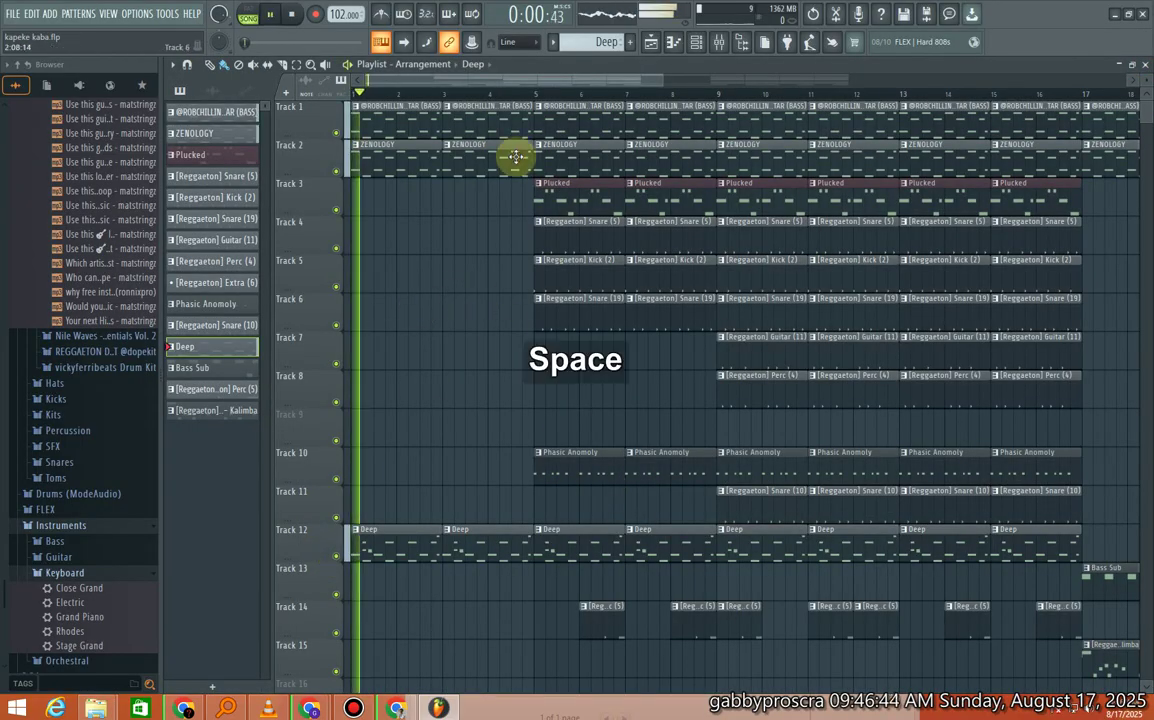
pyautogui.scroll(-2, 588, 94)
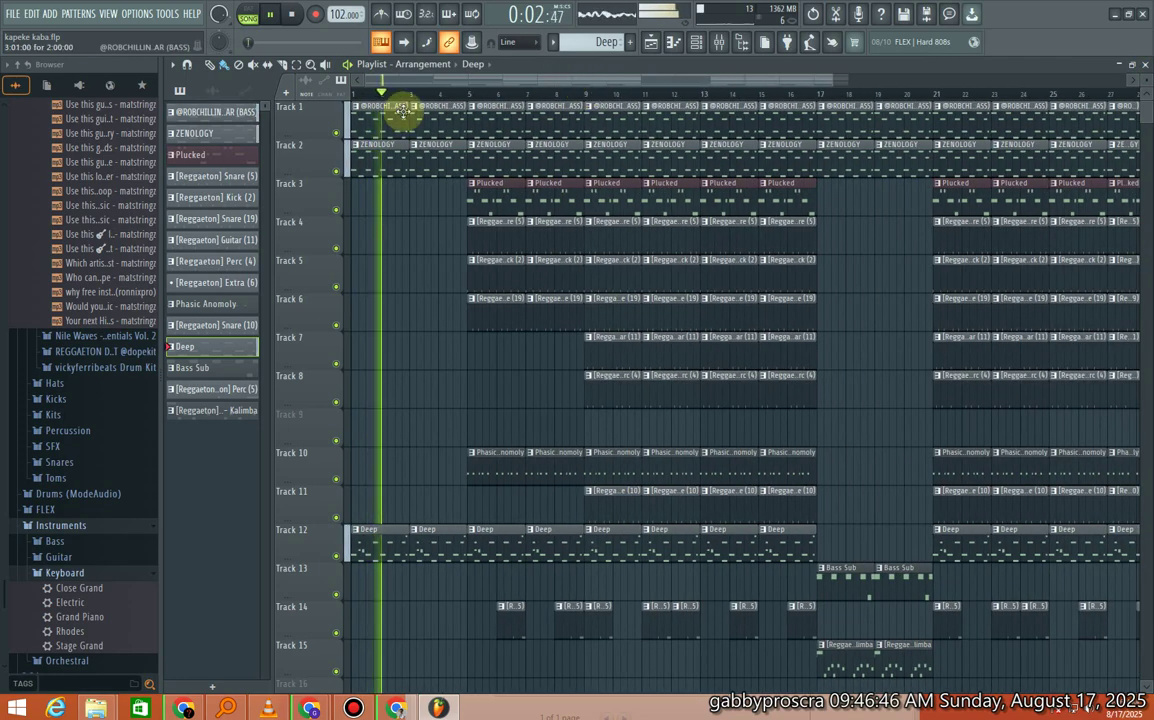
pyautogui.scroll(3, 362, 93)
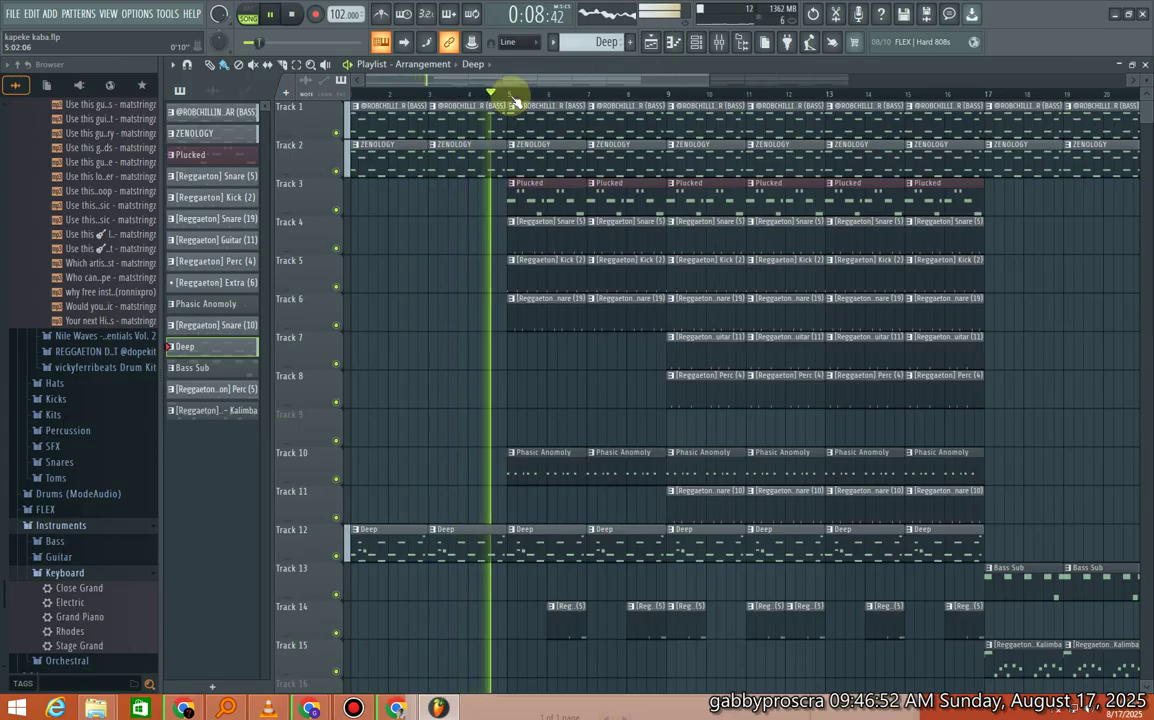
pyautogui.press('space')
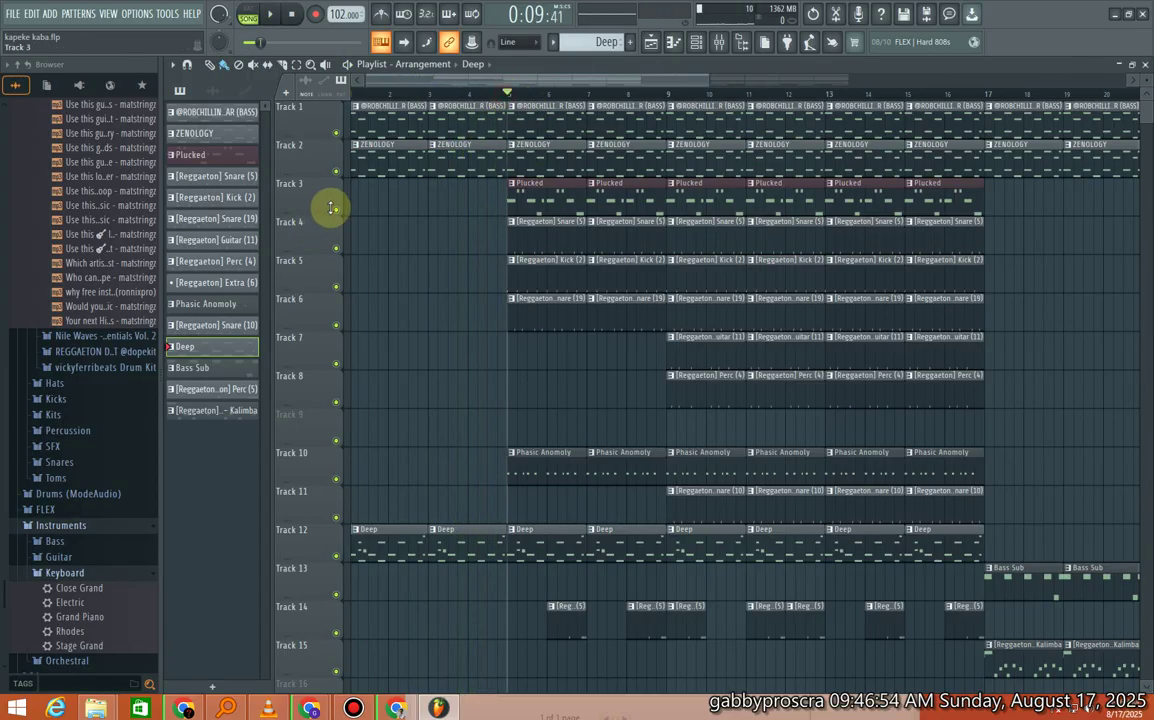
# Step: Solo Track 3 and play the Plucked pattern from bar 5 while reviewing its notes in the piano roll
pyautogui.rightClick(335, 210)
pyautogui.press('space')
pyautogui.click(524, 203)
pyautogui.doubleClick(524, 203)
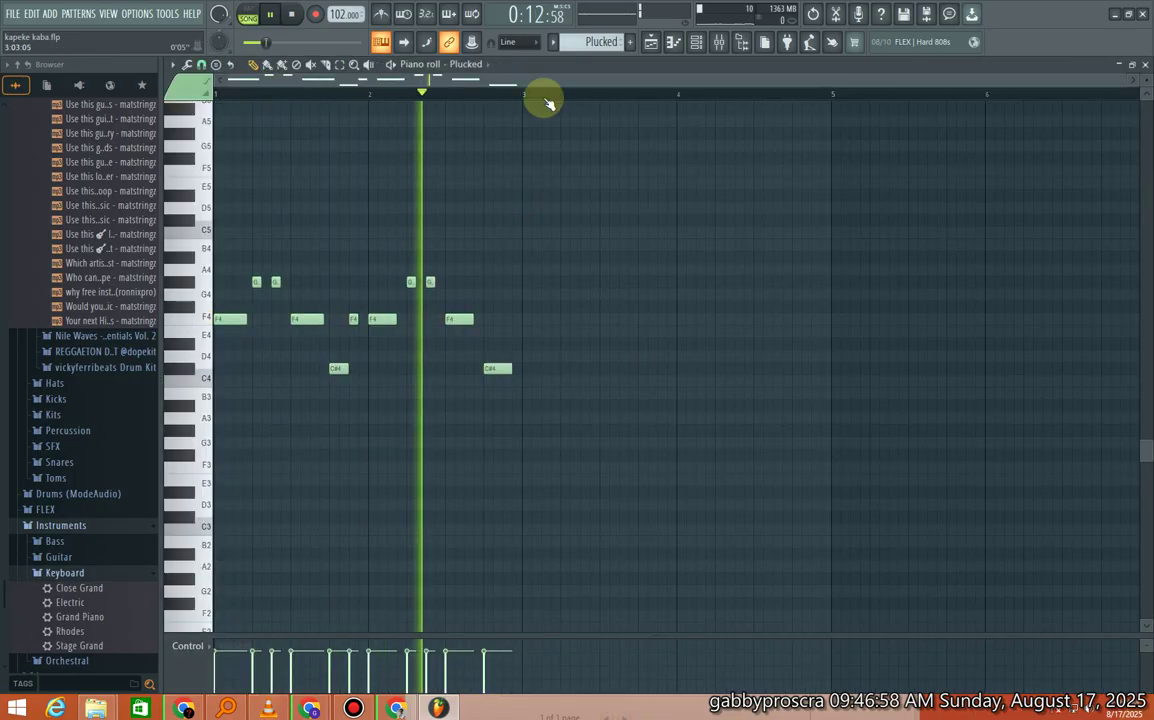
pyautogui.click(1146, 65)
pyautogui.press('space')
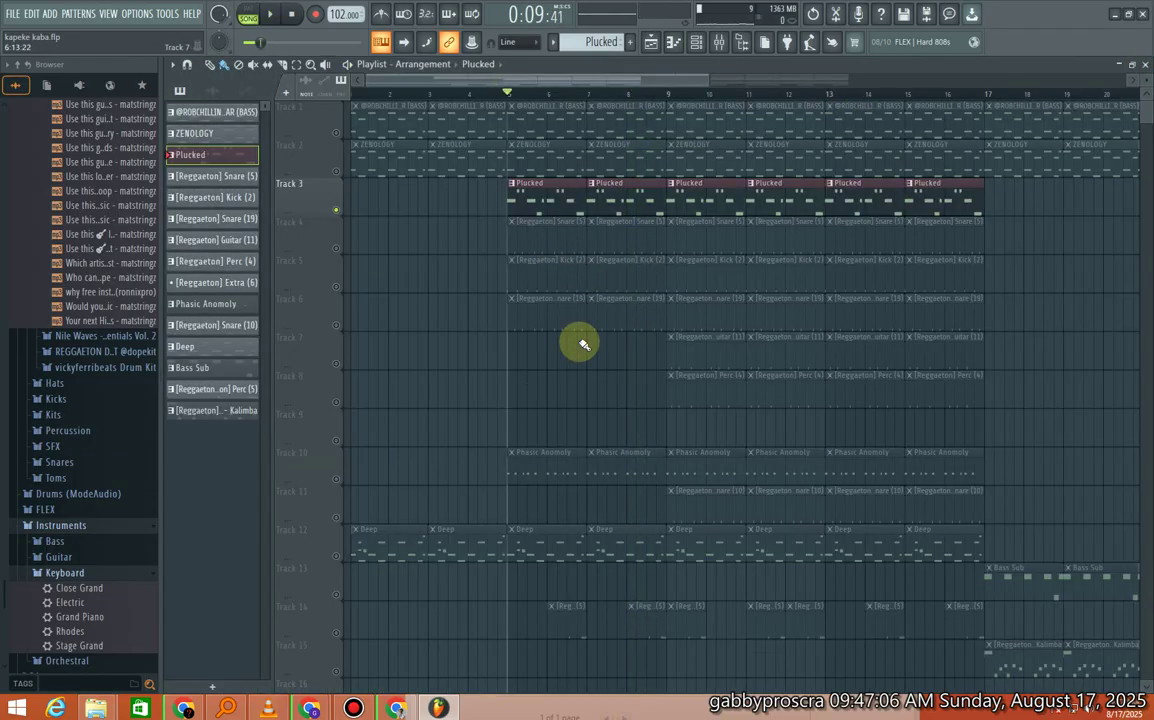
# Step: Solo Track 10 and play the Phasic Anomoly pattern while reviewing its notes in the piano roll
pyautogui.rightClick(337, 479)
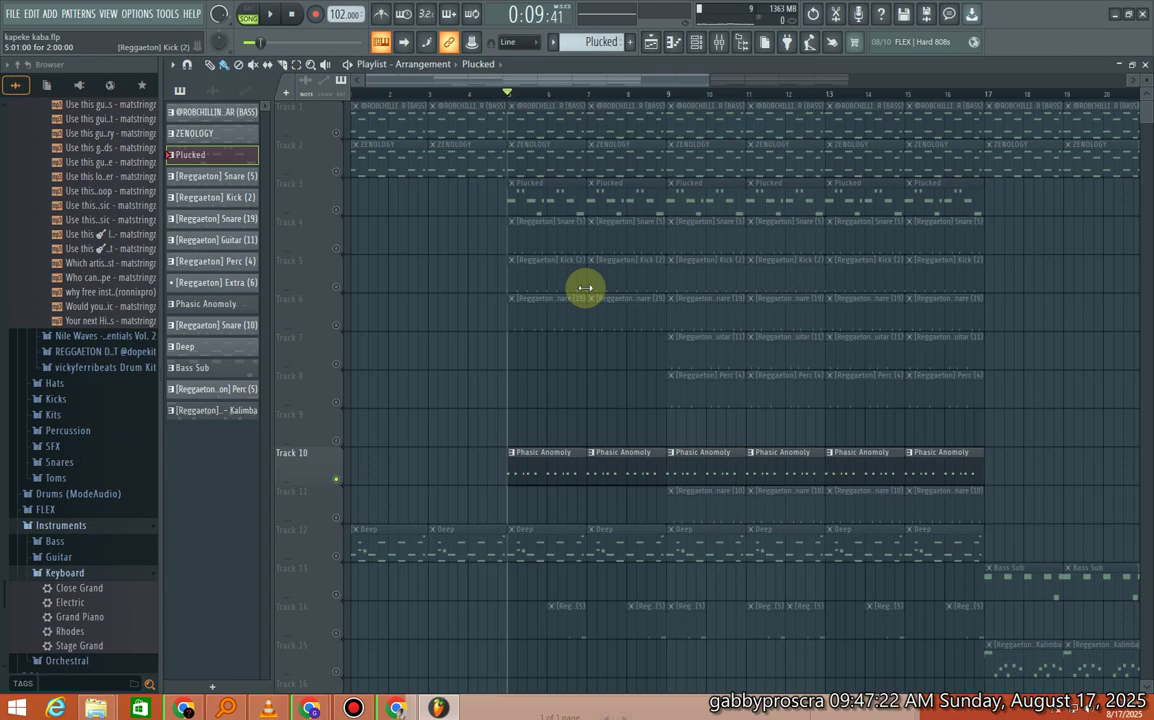
pyautogui.press('space')
pyautogui.doubleClick(531, 460)
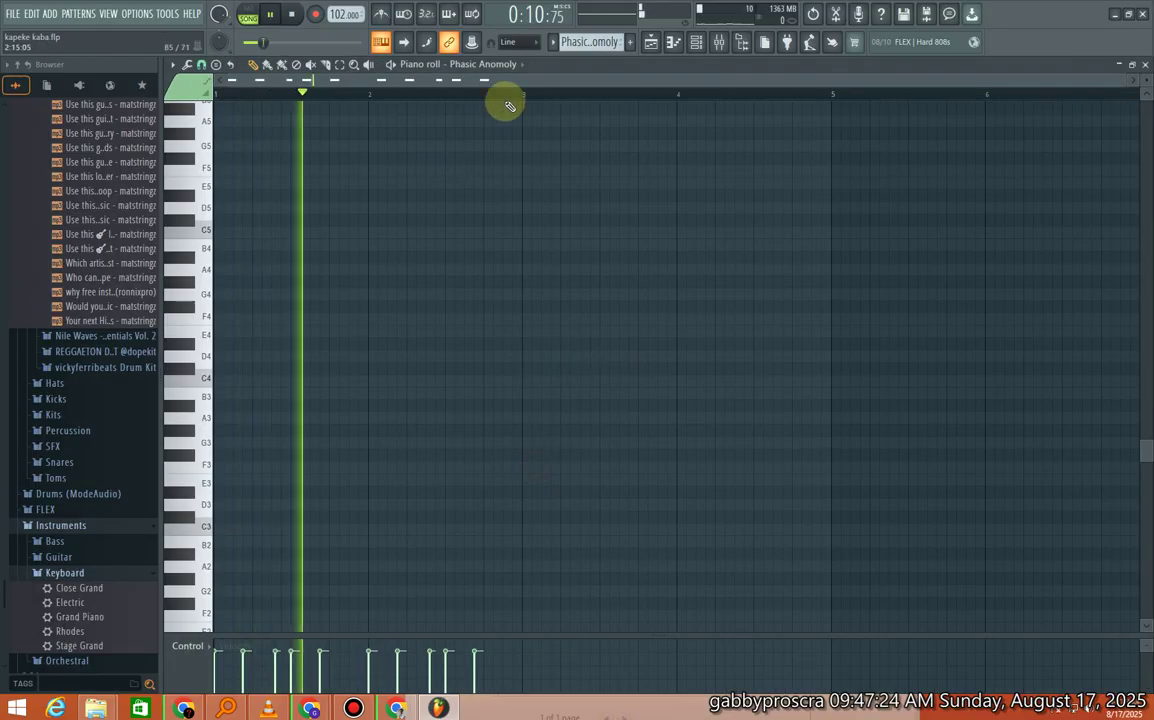
pyautogui.scroll(6, 530, 312)
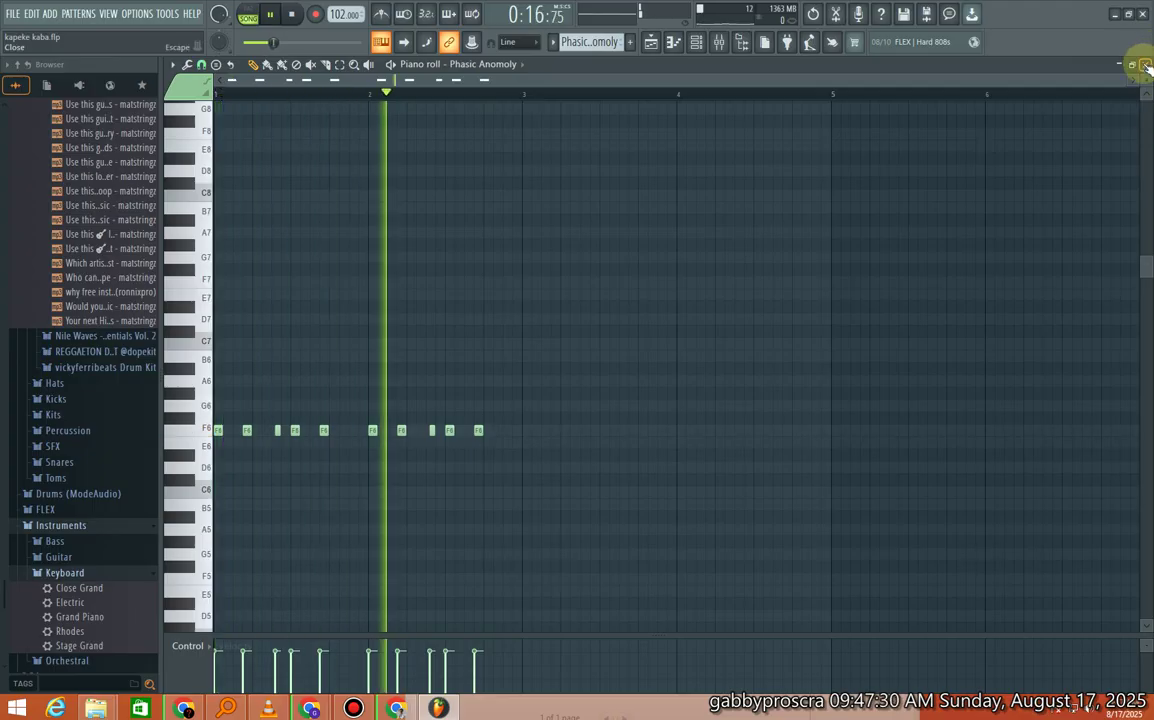
pyautogui.press('space')
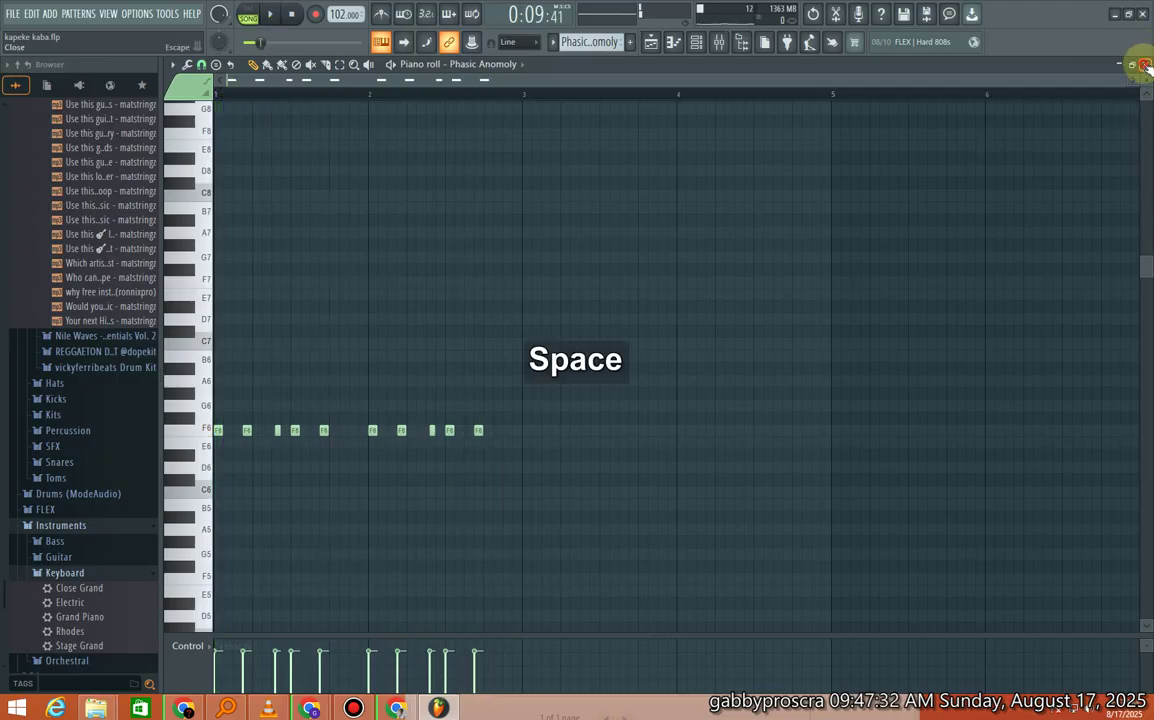
pyautogui.click(1145, 65)
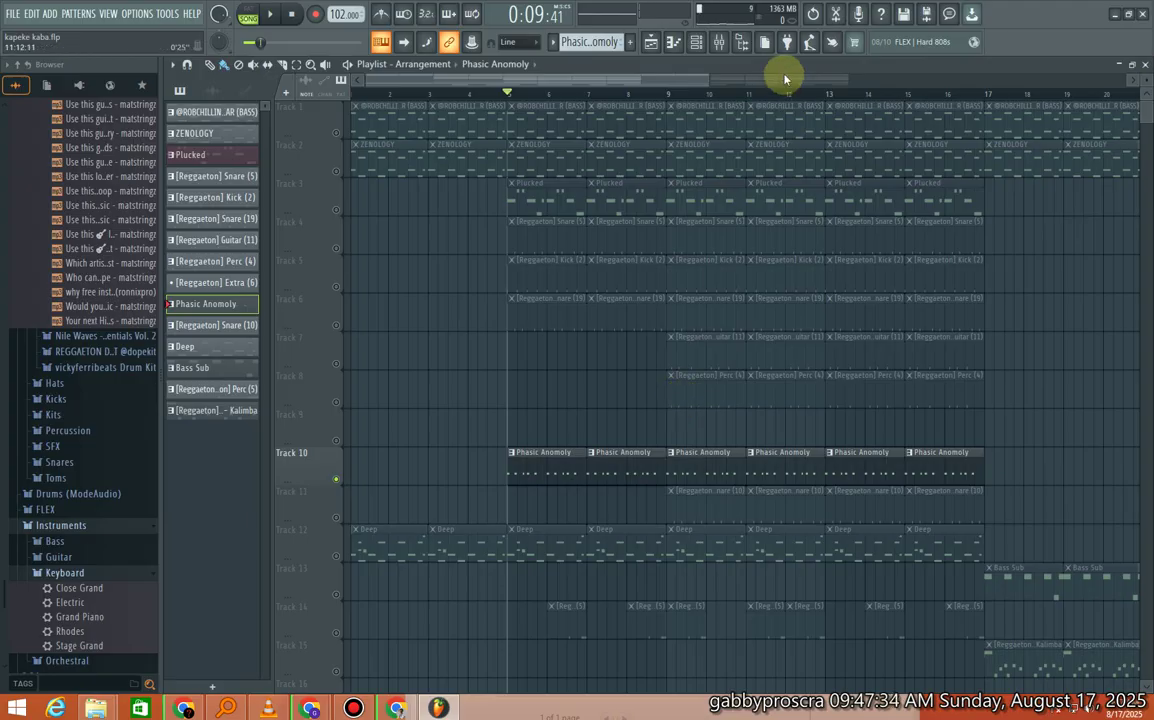
# Step: Isolate the drum and percussion parts by leaving only Tracks 4 to 8, 11 and 14 unmuted
pyautogui.click(337, 441)
pyautogui.click(337, 441)
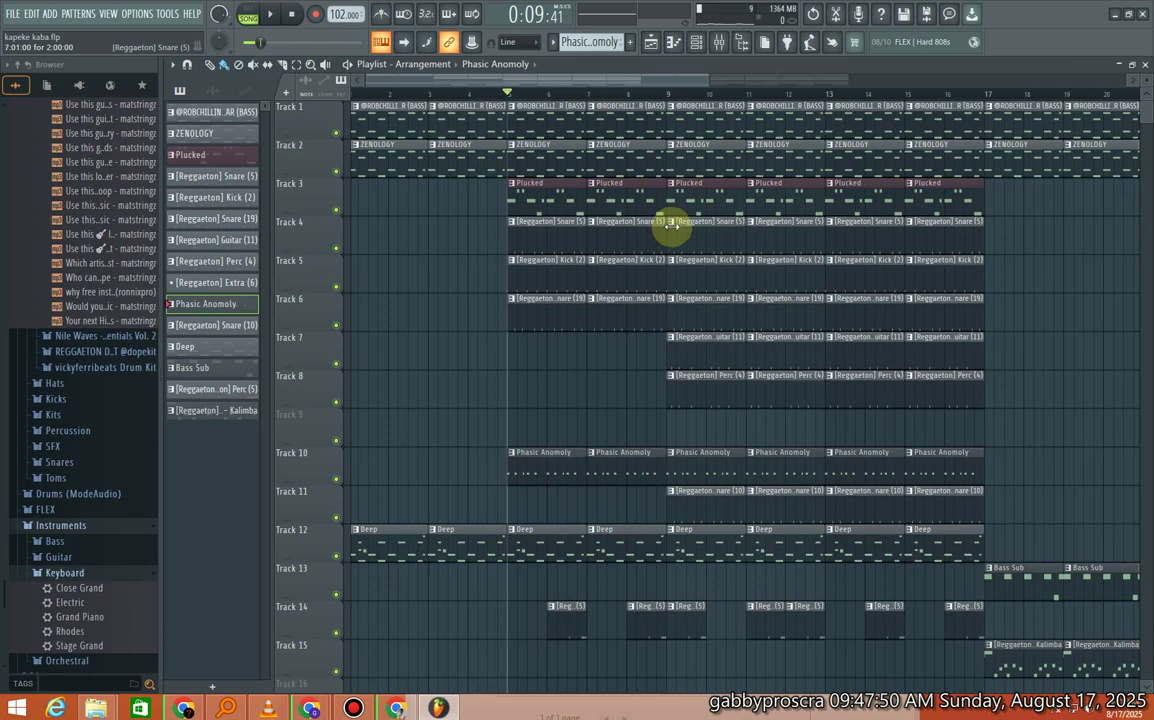
pyautogui.rightClick(336, 248)
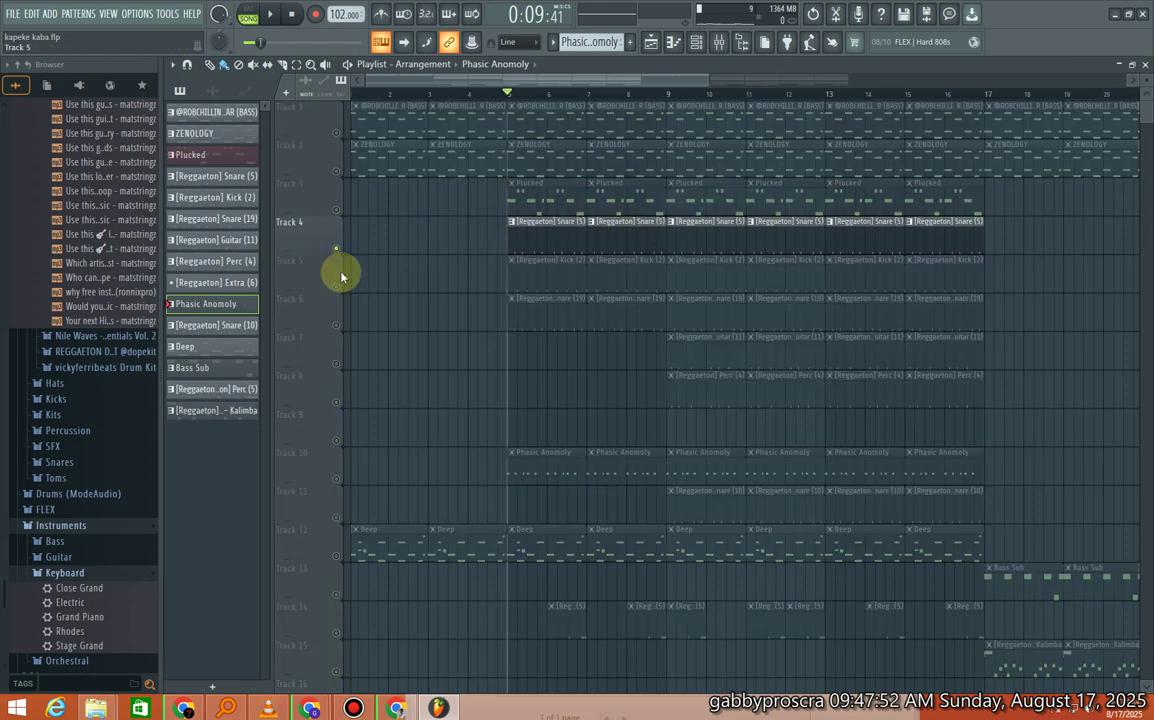
pyautogui.click(336, 287)
pyautogui.click(336, 325)
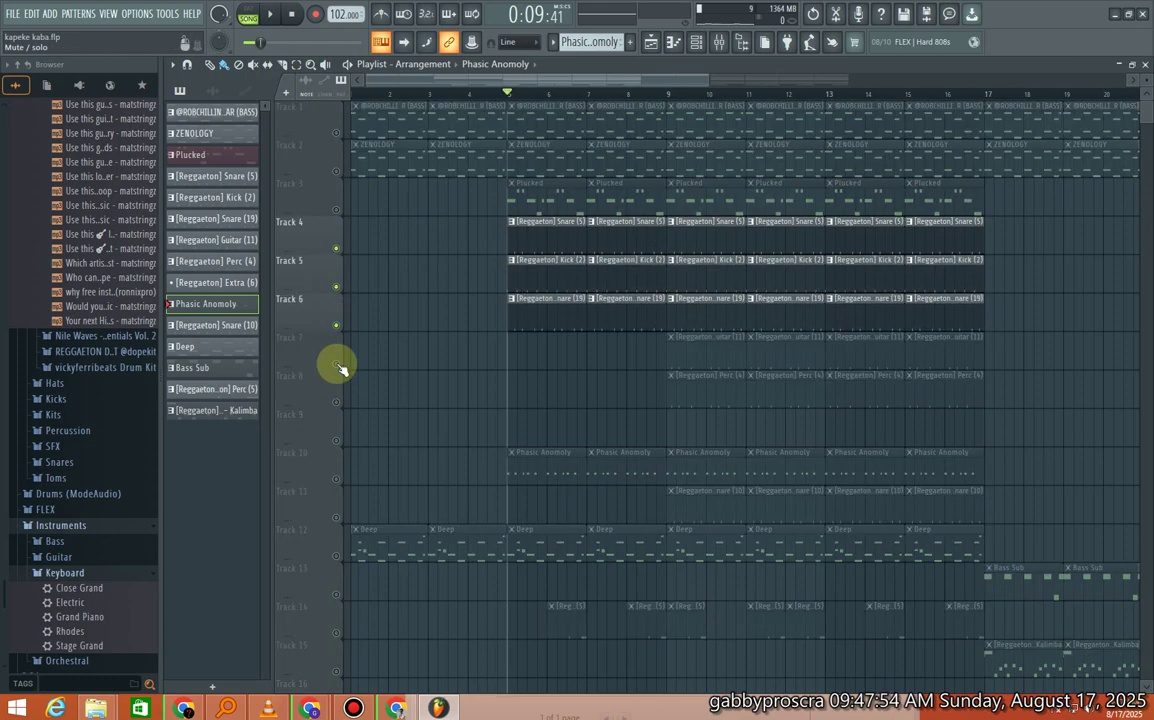
pyautogui.click(336, 364)
pyautogui.click(336, 402)
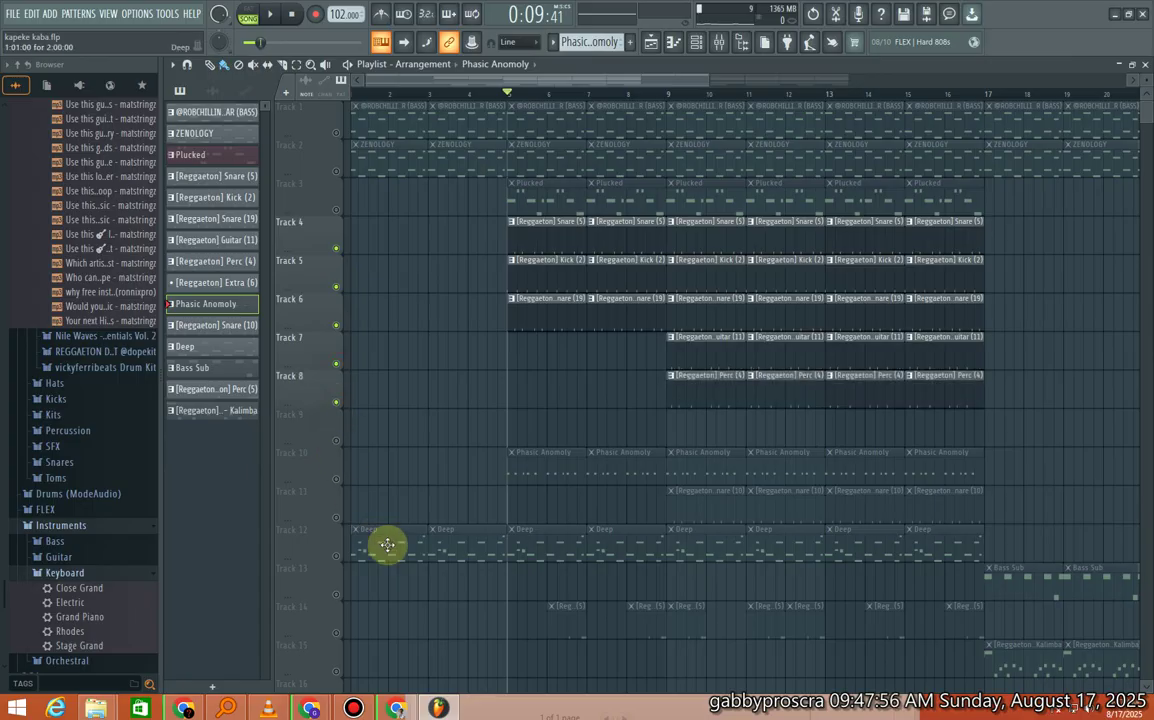
pyautogui.click(336, 632)
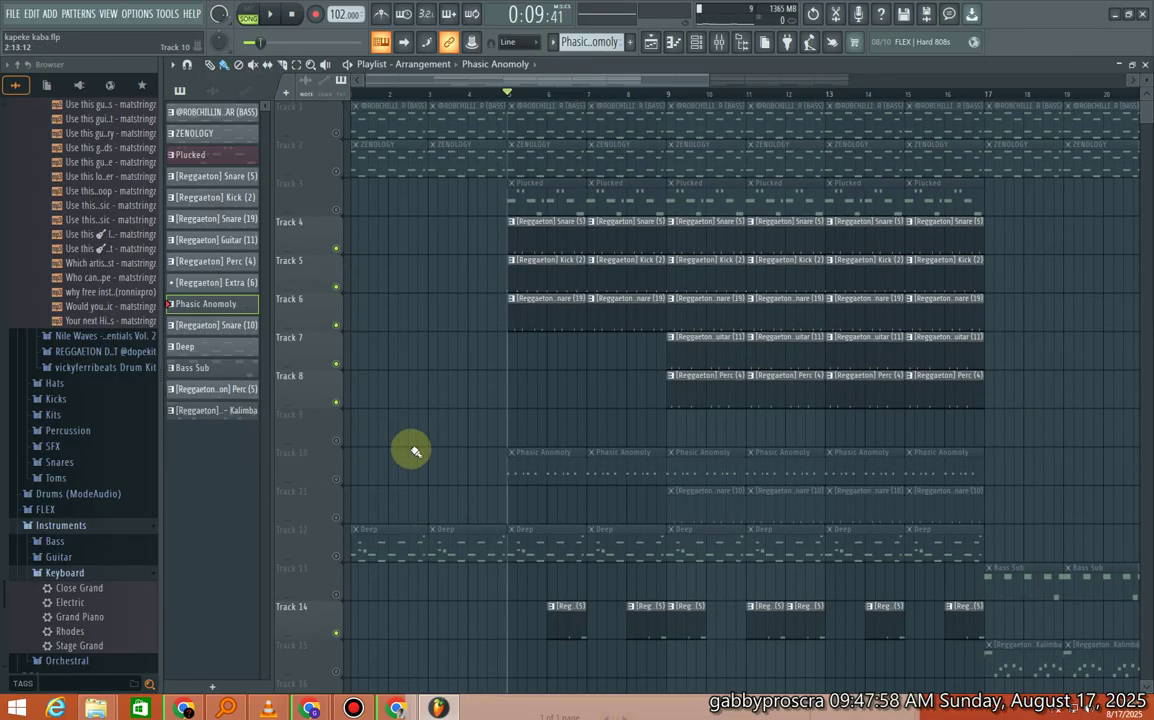
pyautogui.click(336, 517)
# Step: Play the isolated drum and percussion tracks from bar 5 while reviewing the Perc (5) pattern's notes in the piano roll
pyautogui.press('space')
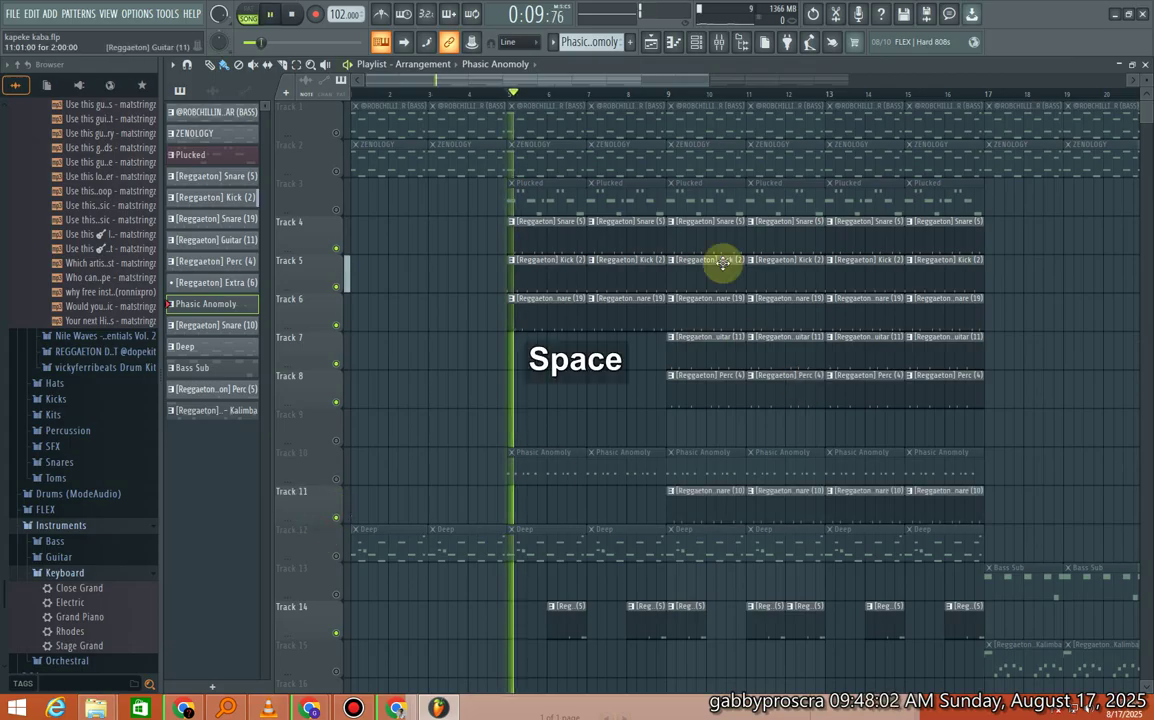
pyautogui.scroll(-1, 815, 96)
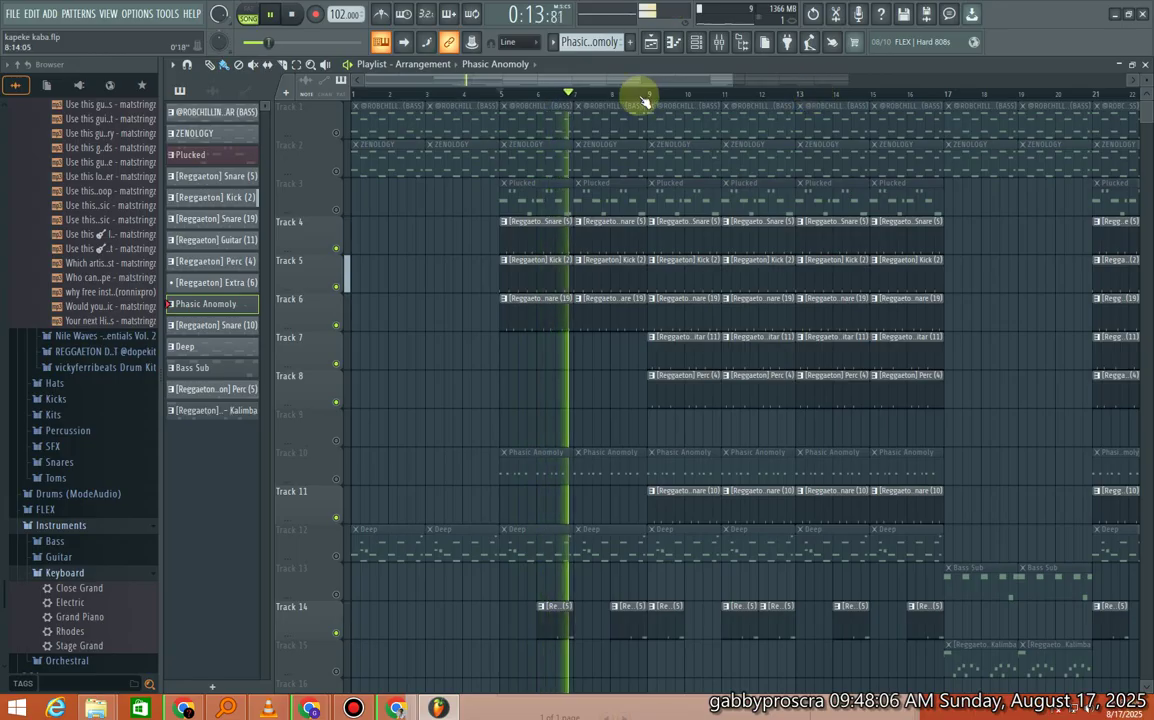
pyautogui.doubleClick(629, 622)
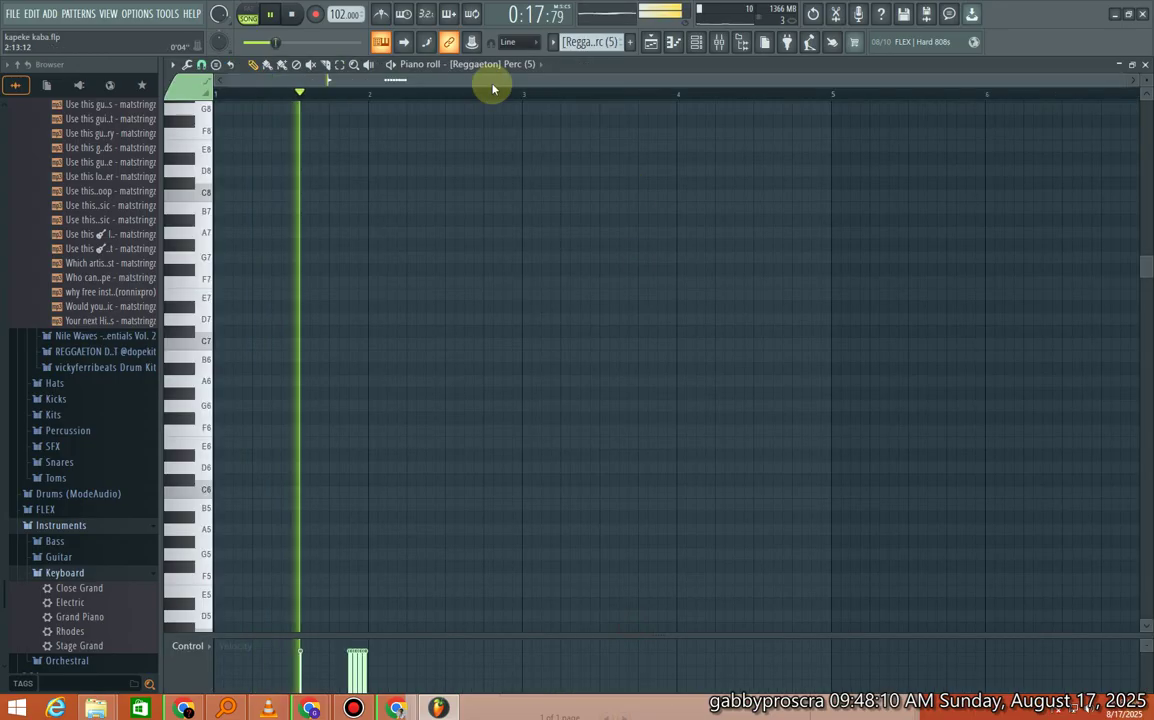
pyautogui.scroll(-6, 492, 85)
pyautogui.scroll(-3, 568, 380)
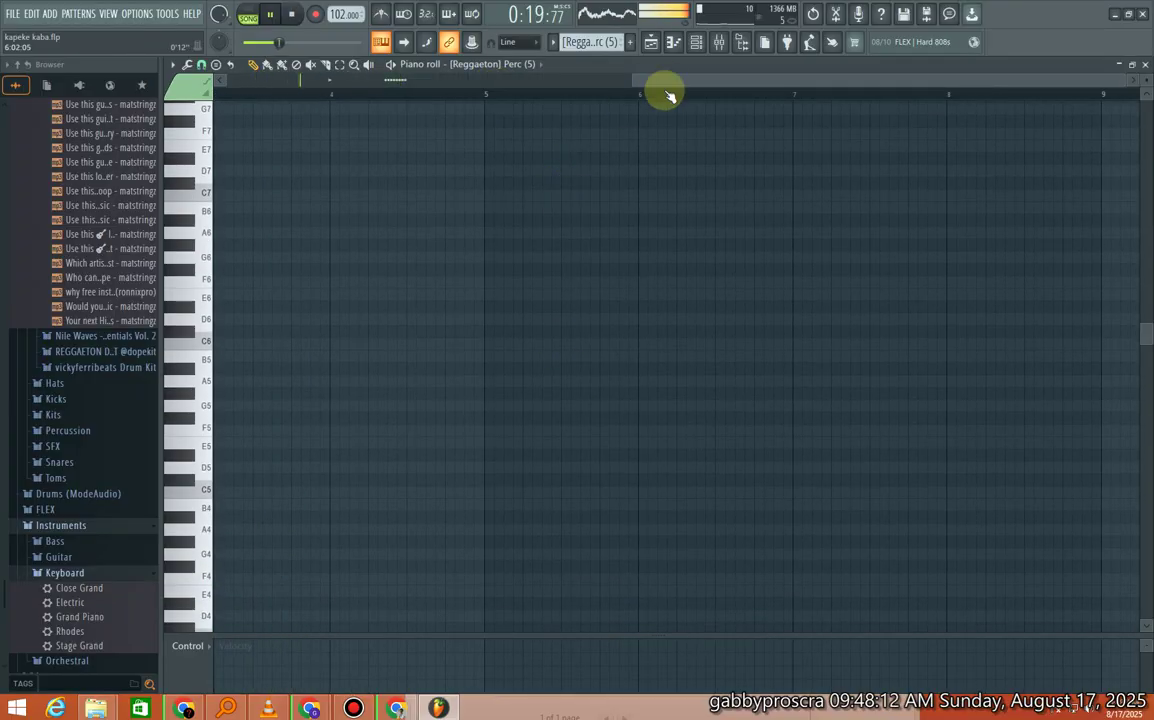
pyautogui.scroll(6, 670, 95)
pyautogui.scroll(-3, 652, 302)
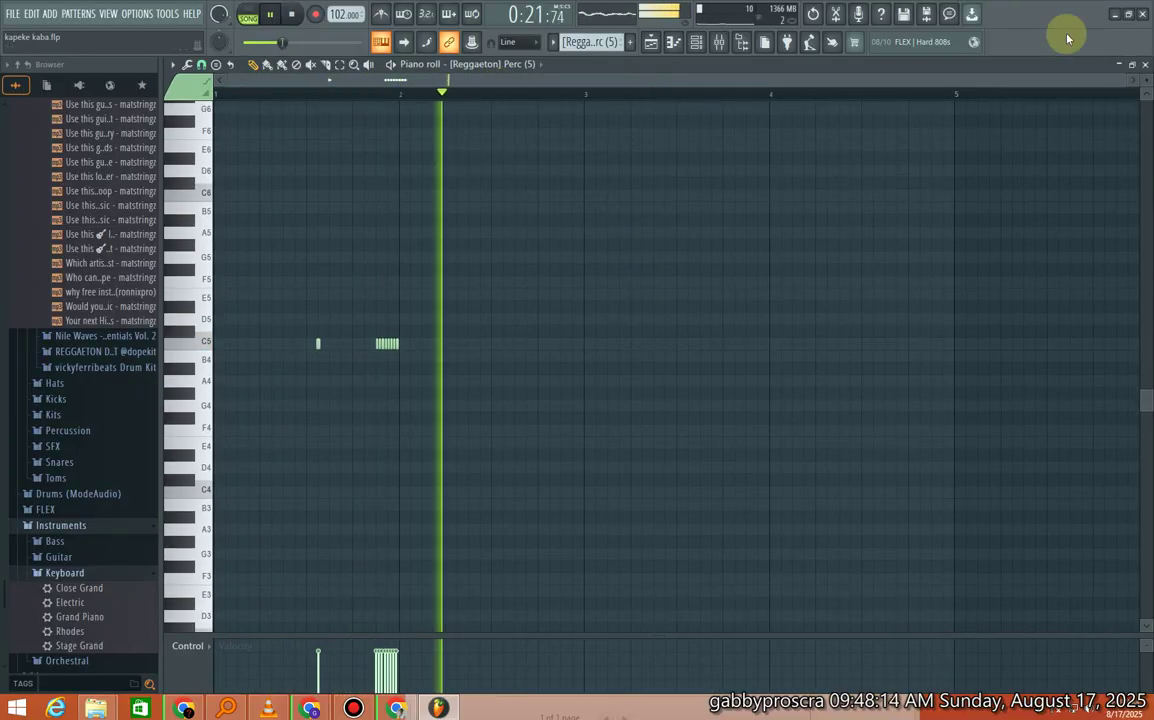
pyautogui.click(1145, 65)
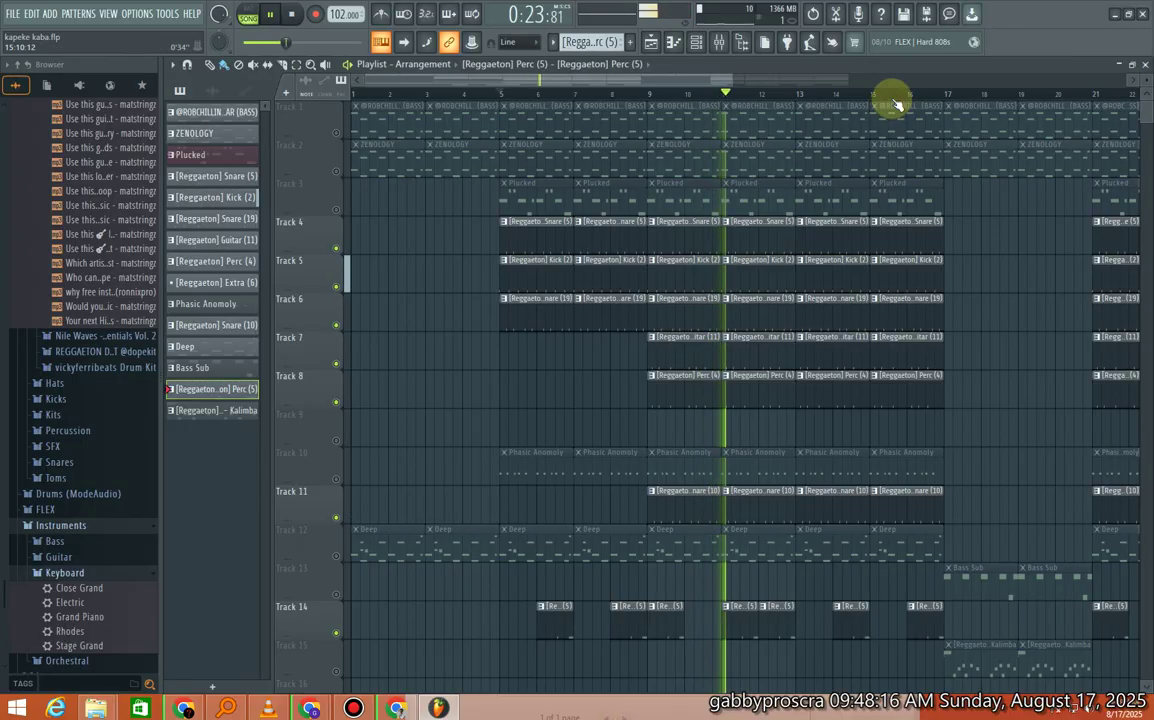
pyautogui.scroll(4, 897, 104)
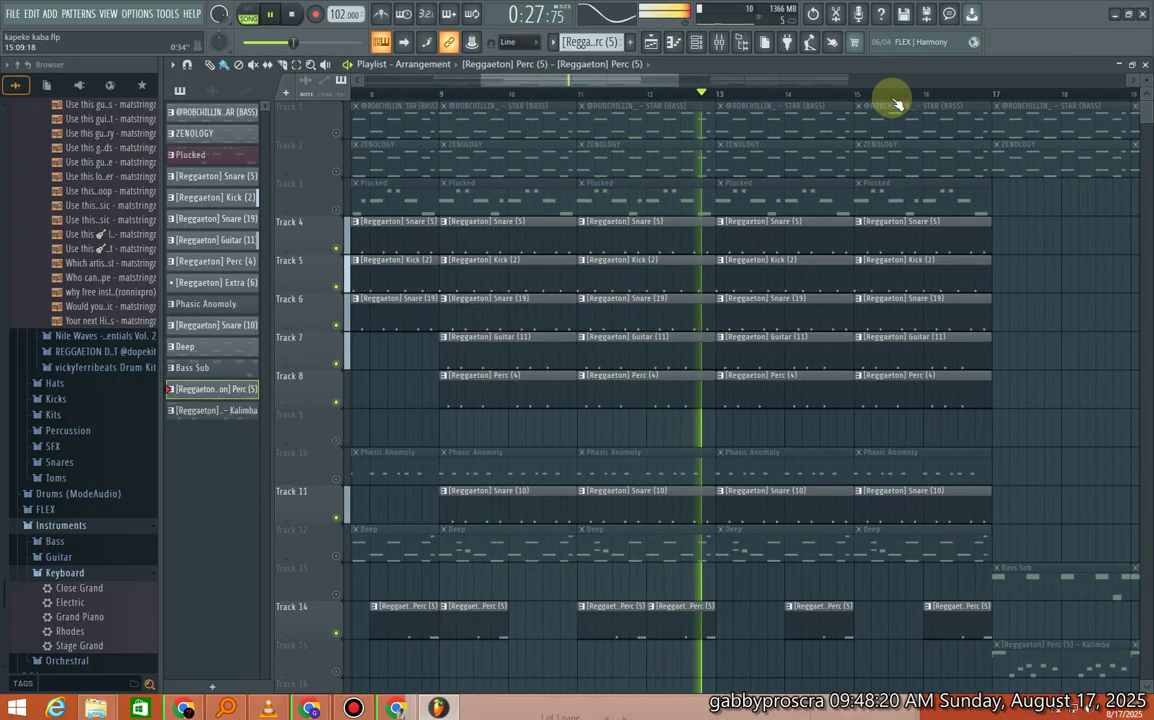
pyautogui.press('space')
# Step: Move the song position to bar 17 and unmute Track 13 and all the other muted tracks
pyautogui.scroll(-4, 897, 104)
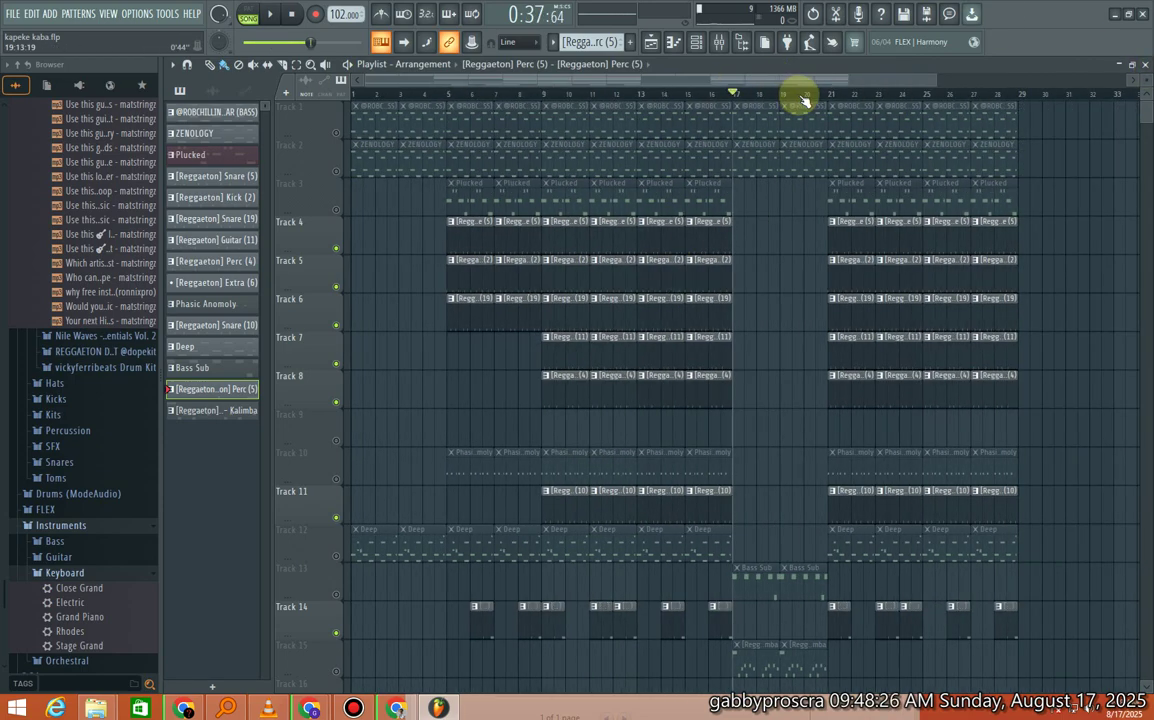
pyautogui.scroll(4, 805, 100)
pyautogui.scroll(-3, 777, 338)
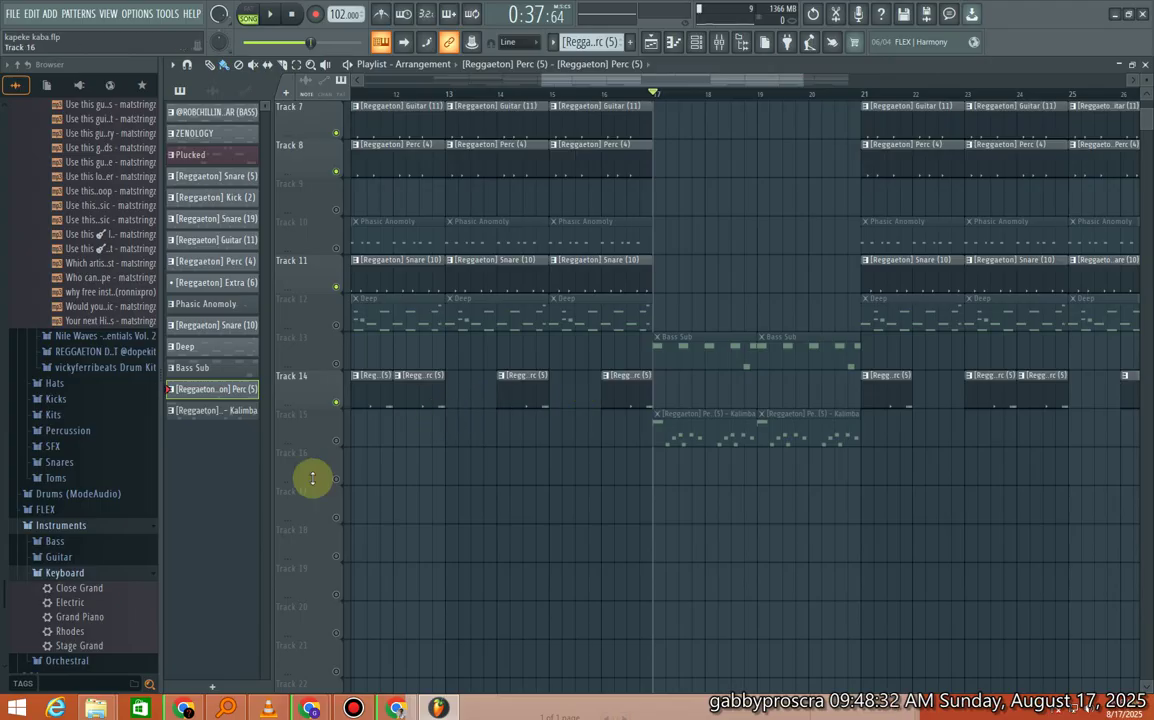
pyautogui.click(337, 364)
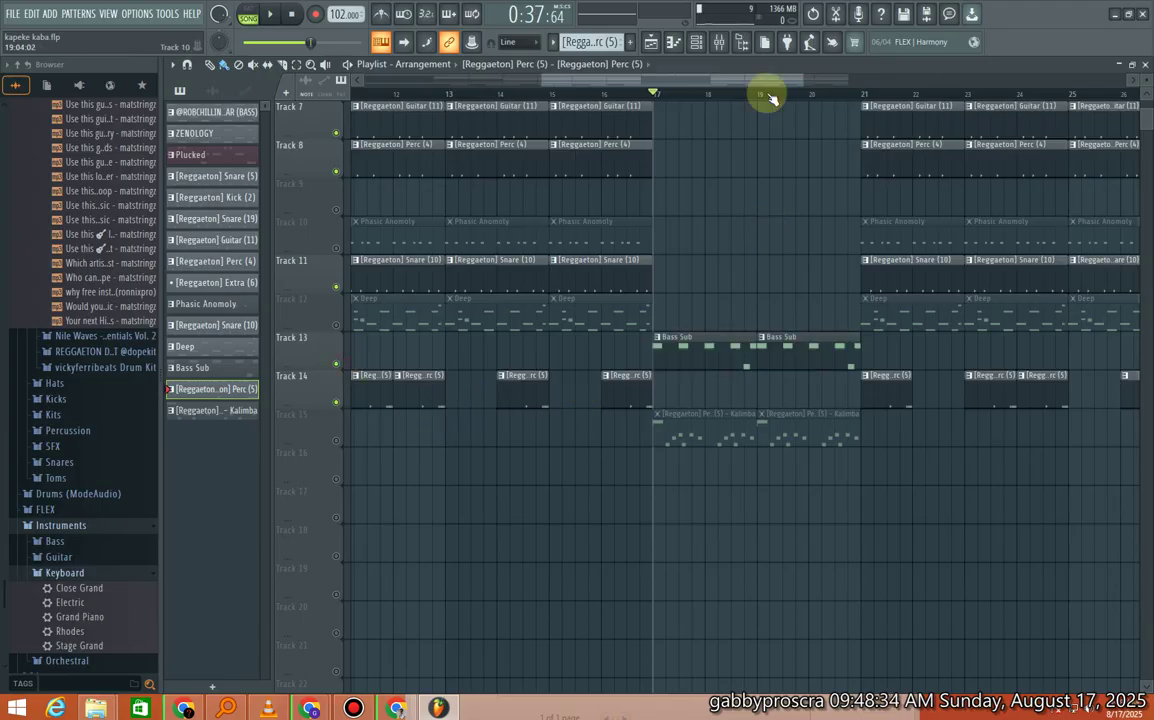
pyautogui.scroll(3, 773, 98)
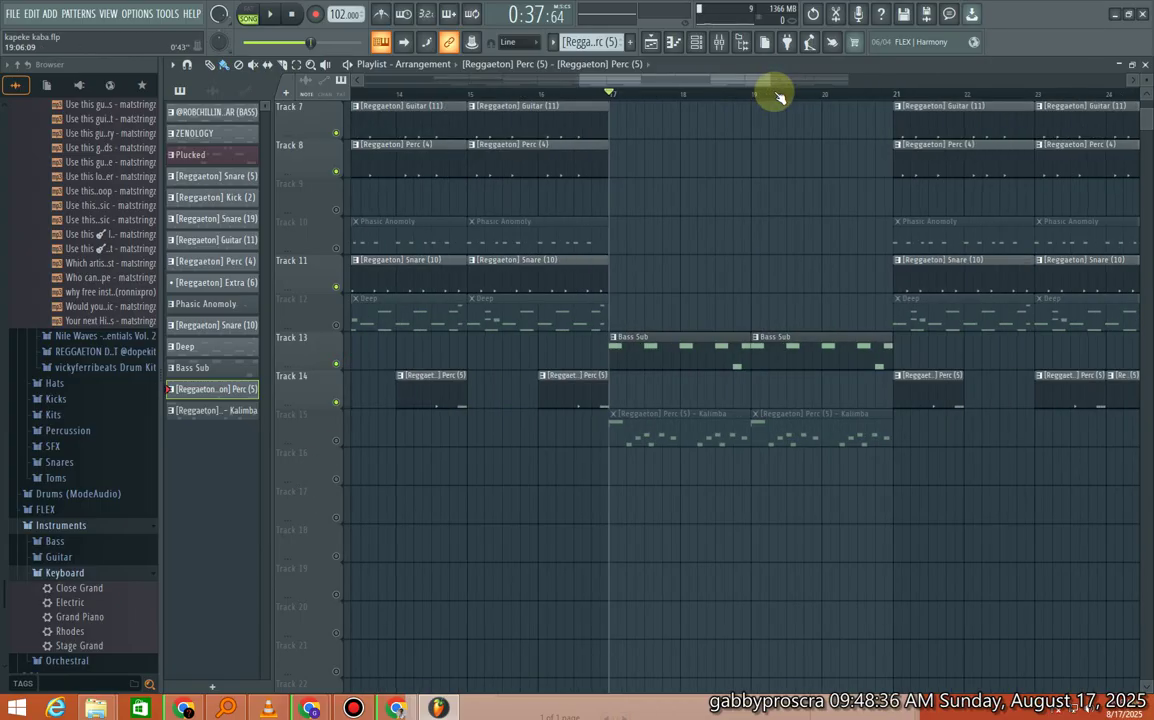
pyautogui.scroll(3, 755, 268)
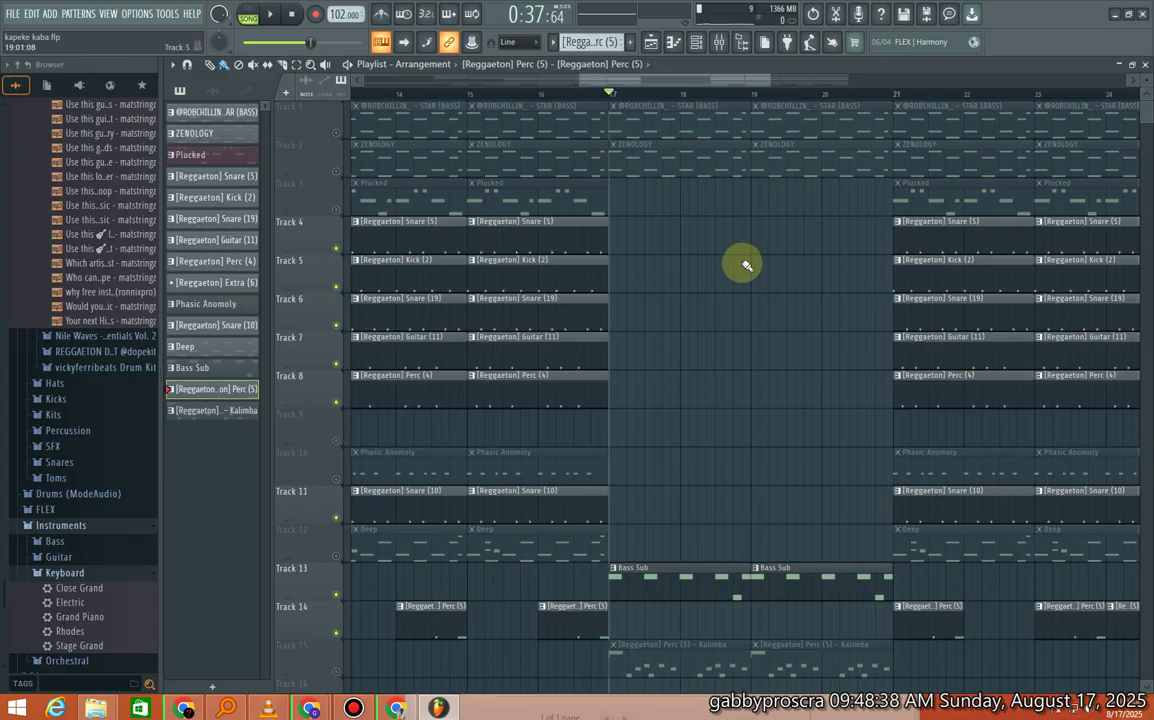
pyautogui.click(337, 556)
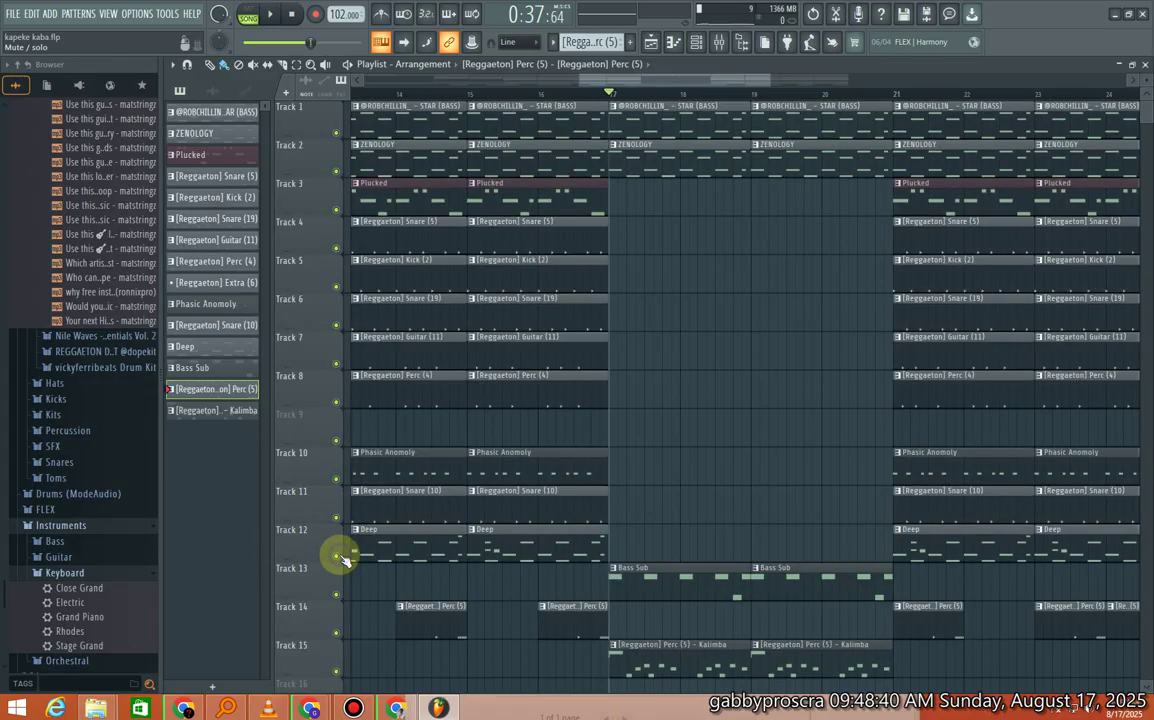
# Step: Solo Track 15 and open its Kalimba pattern from bar 17 in the piano roll
pyautogui.scroll(-2, 870, 100)
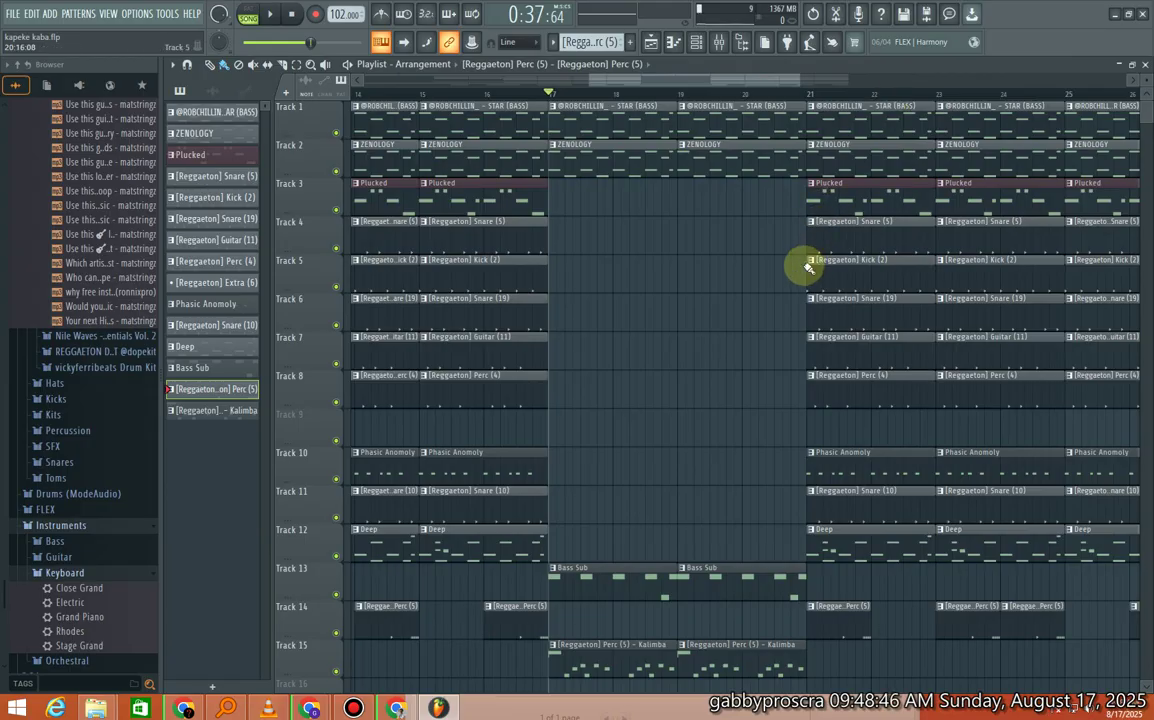
pyautogui.scroll(-2, 692, 446)
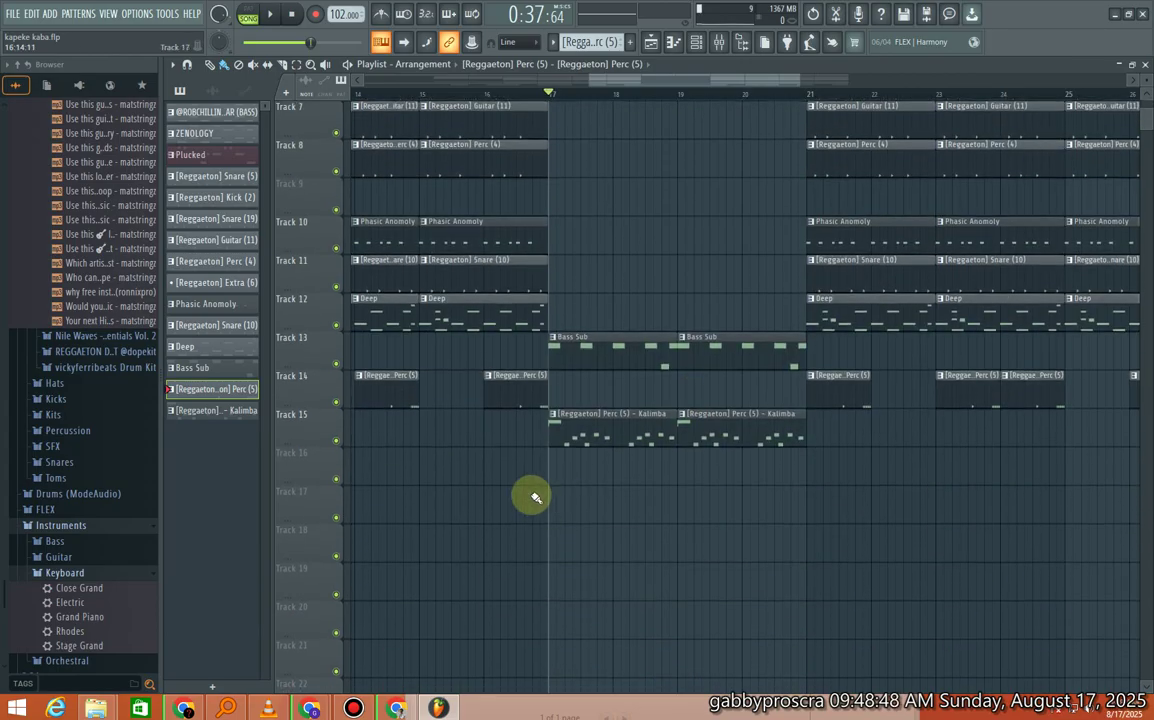
pyautogui.rightClick(337, 441)
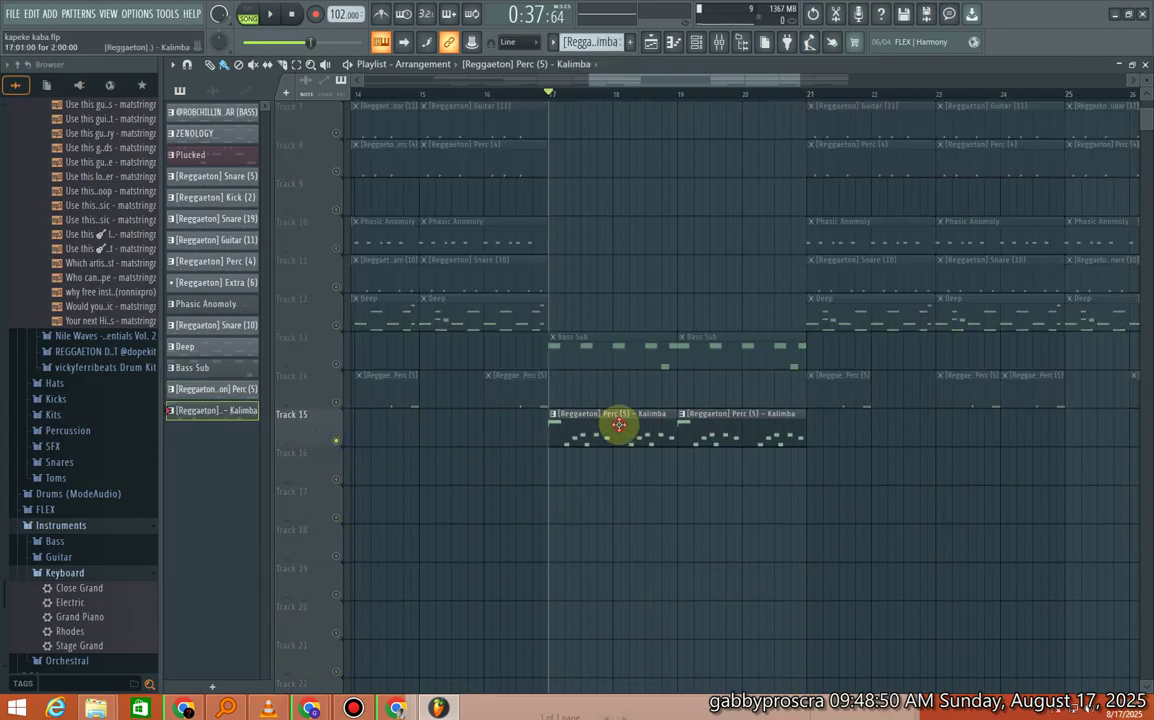
pyautogui.doubleClick(619, 425)
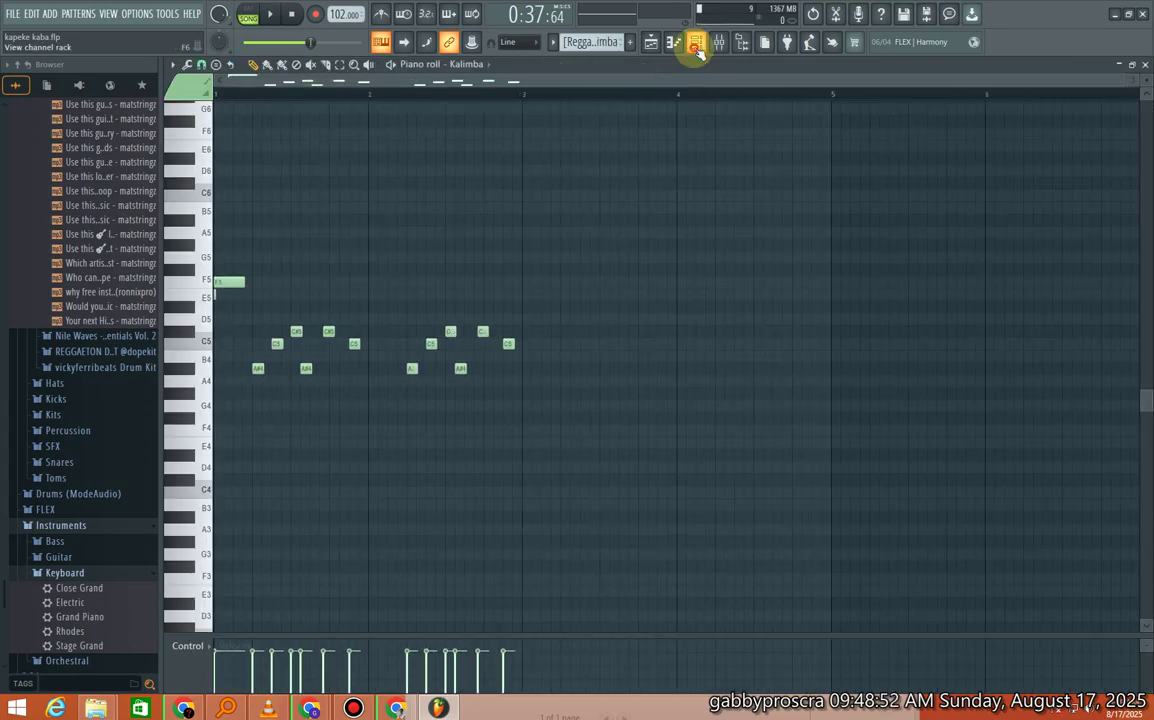
# Step: Inspect the Kalimba preset of the General Midi Library in the channel's FLEX instrument, and close the instrument and channel rack
pyautogui.click(695, 45)
pyautogui.click(386, 441)
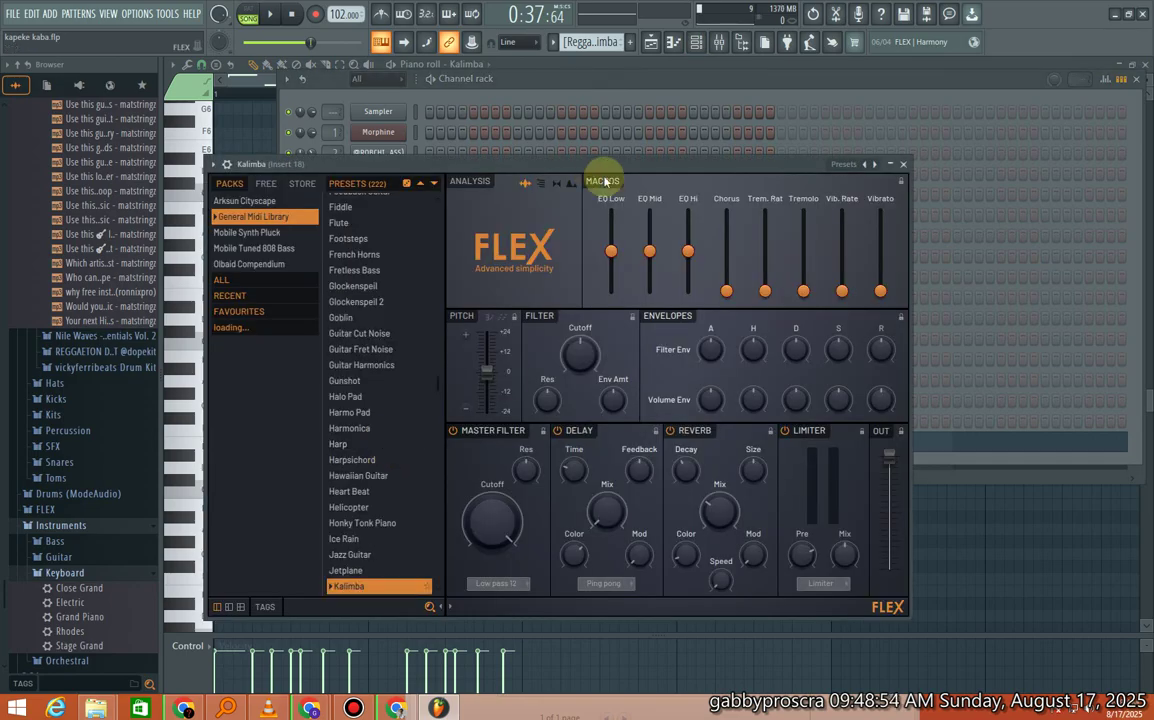
pyautogui.scroll(-2, 386, 393)
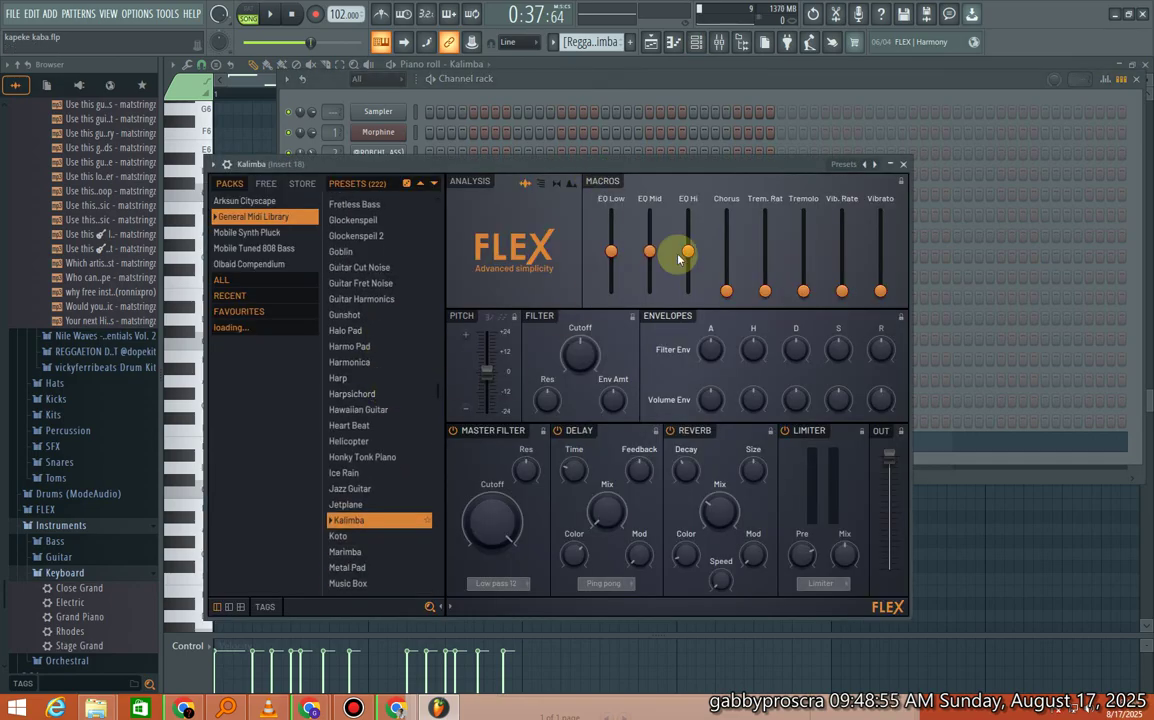
pyautogui.click(906, 164)
pyautogui.click(1137, 82)
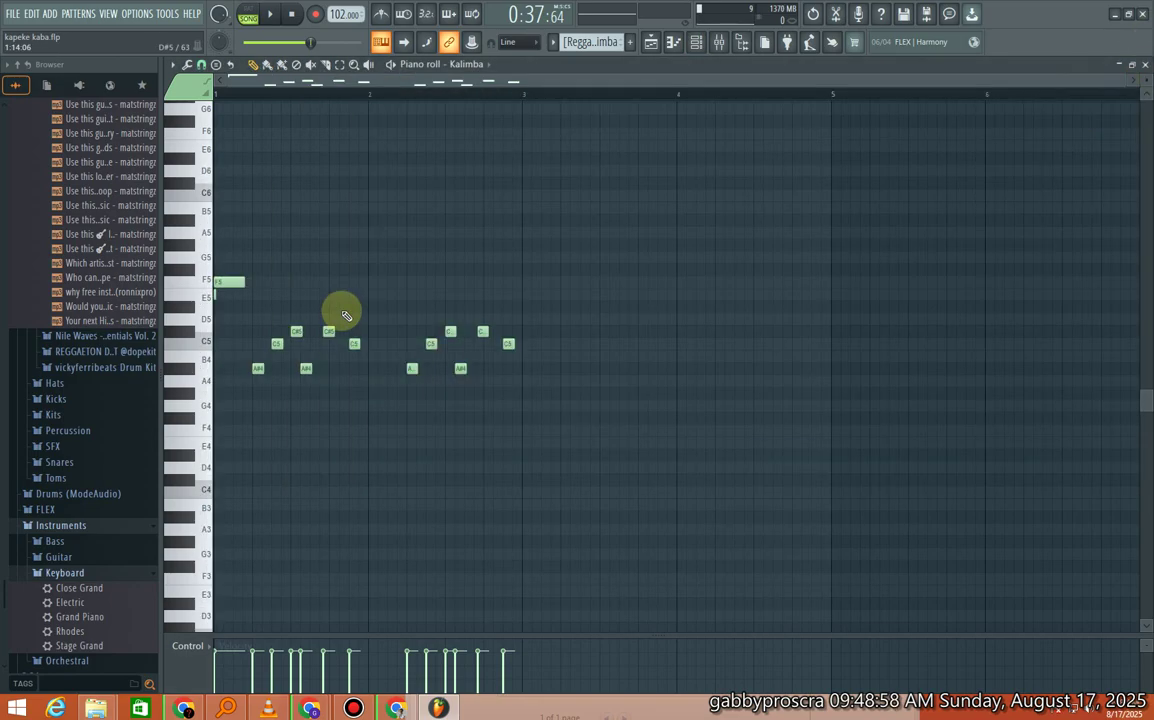
# Step: Play the soloed Kalimba pattern from bar 17 while reviewing its notes, and return to the playlist
pyautogui.press('space')
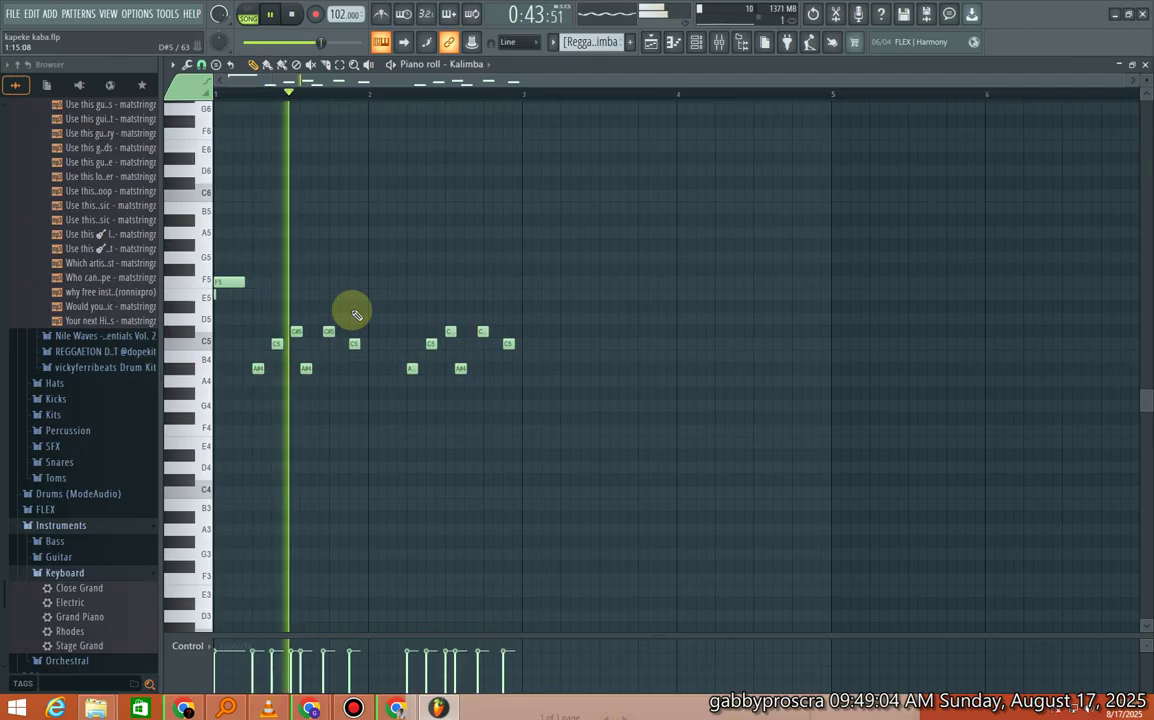
pyautogui.press('space')
pyautogui.click(1145, 64)
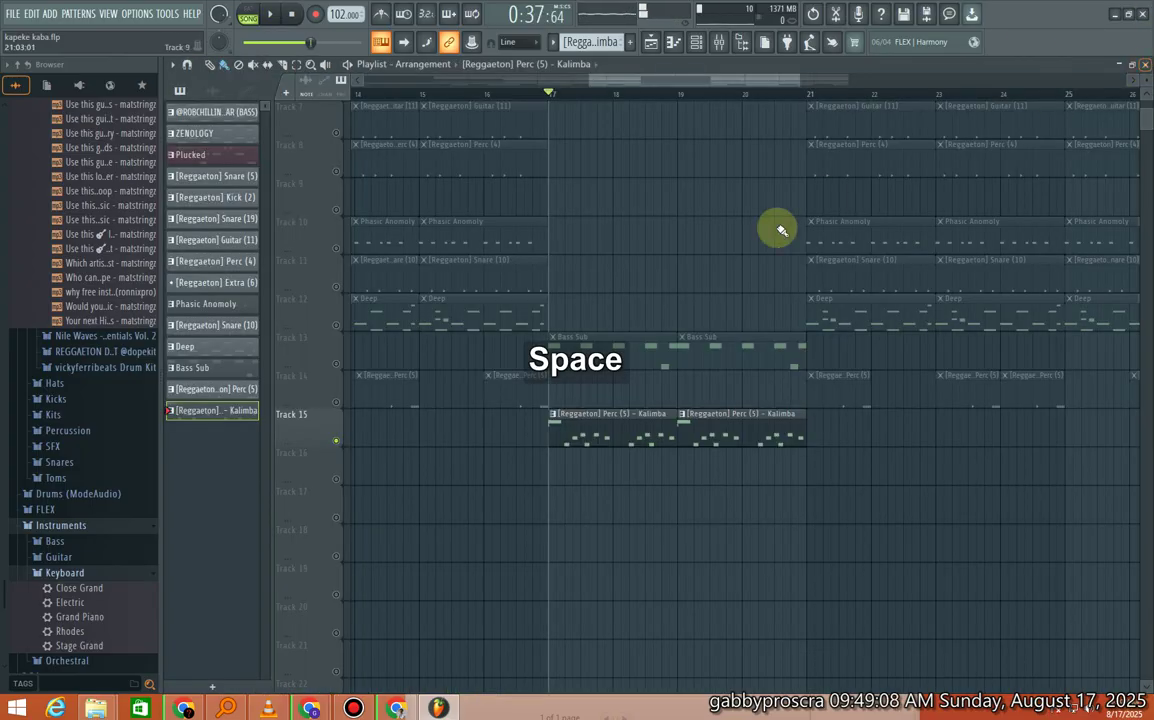
# Step: Take Track 15 out of solo and play the full arrangement from bar 1 with all tracks sounding
pyautogui.rightClick(336, 441)
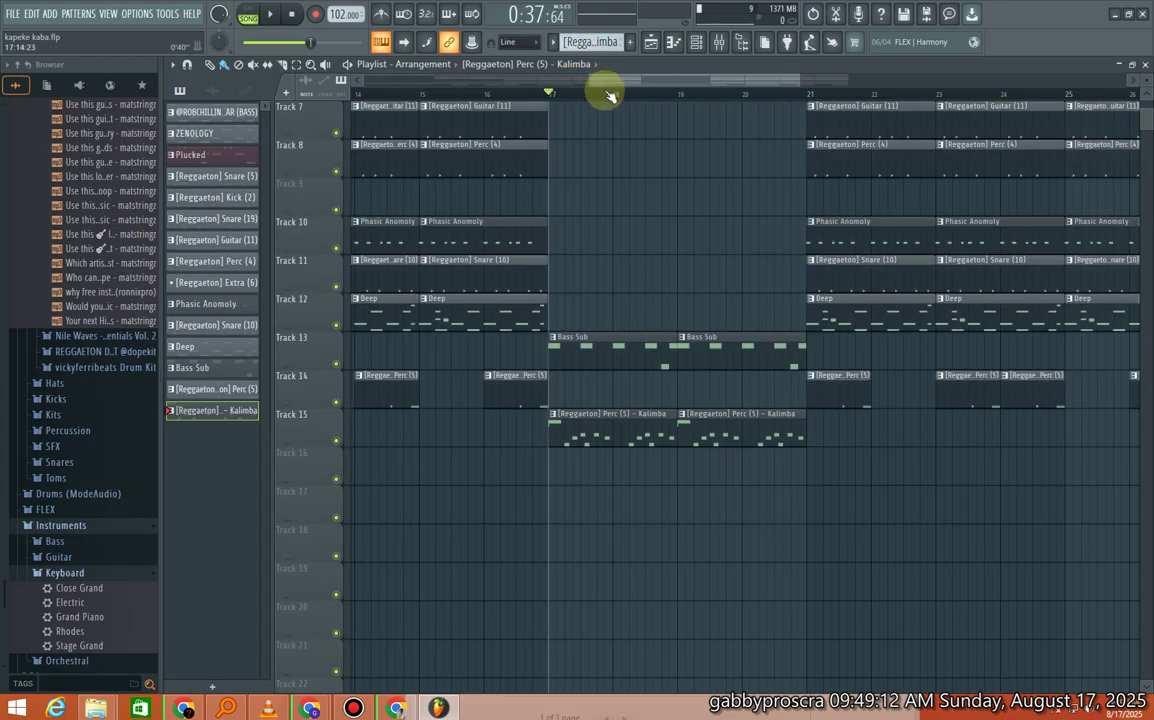
pyautogui.scroll(-5, 611, 96)
pyautogui.scroll(3, 490, 297)
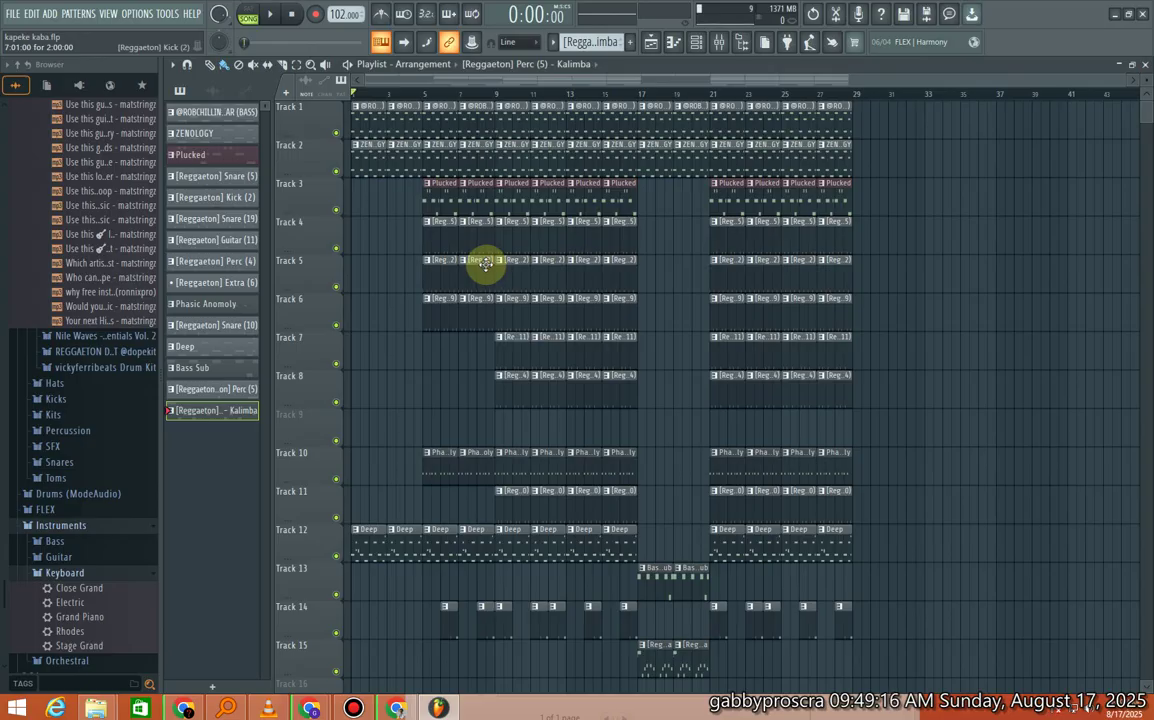
pyautogui.press('space')
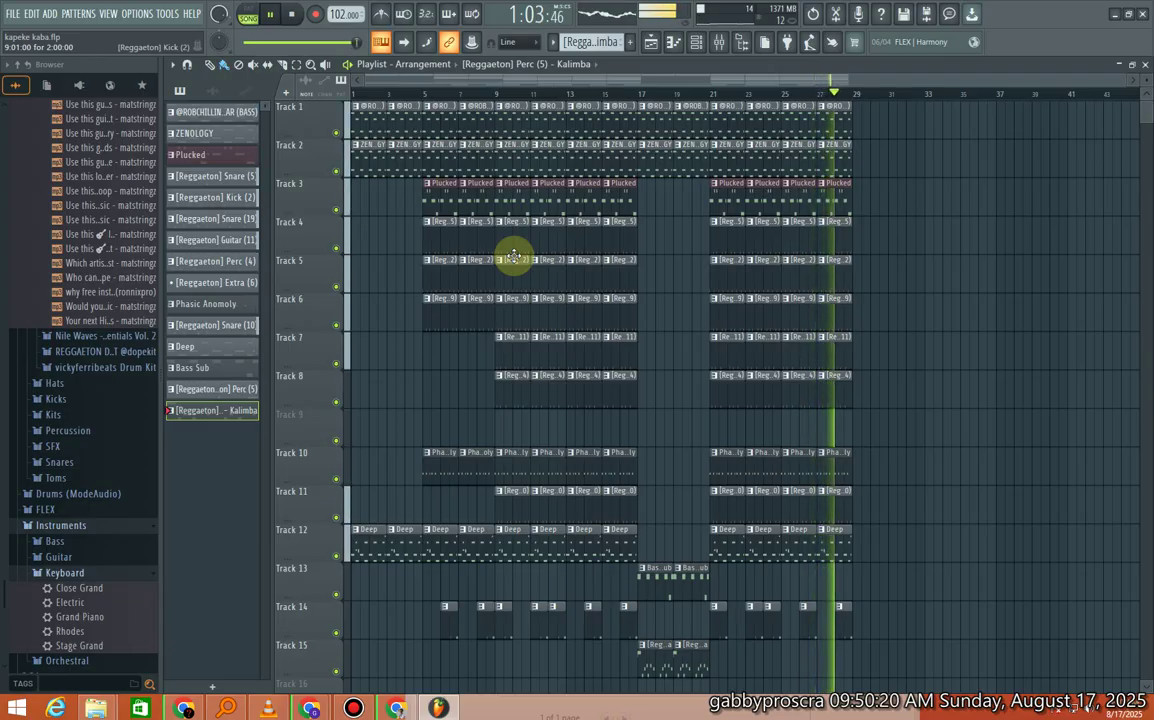
pyautogui.press('space')
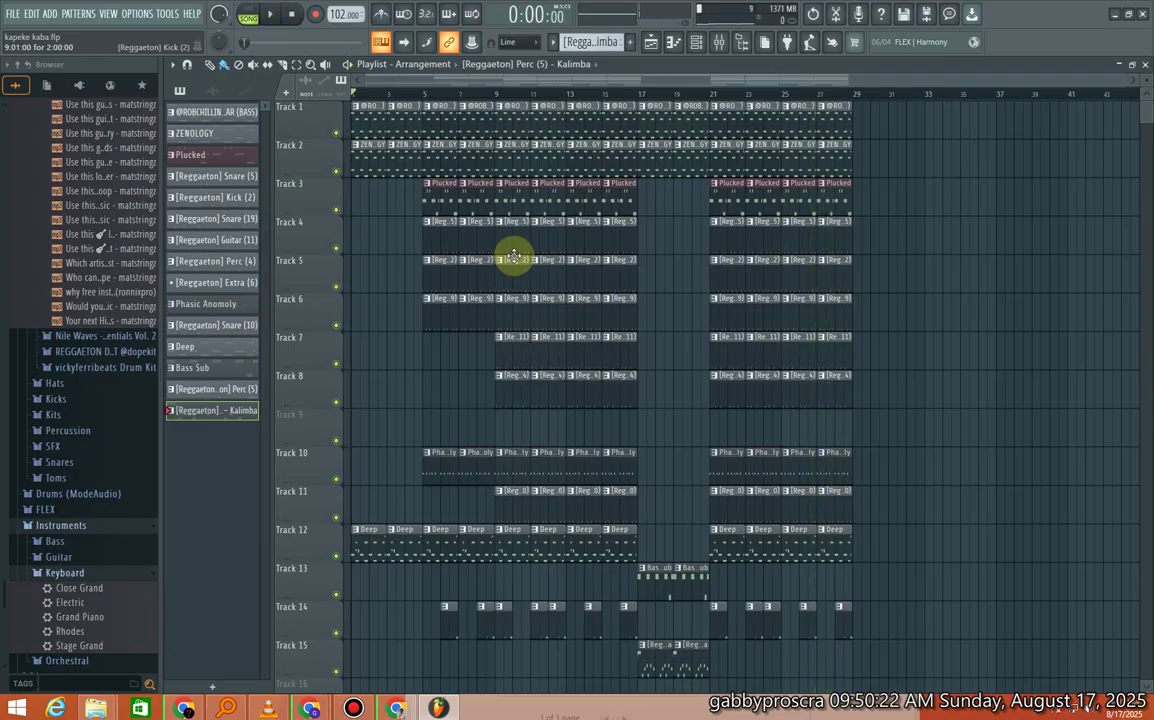